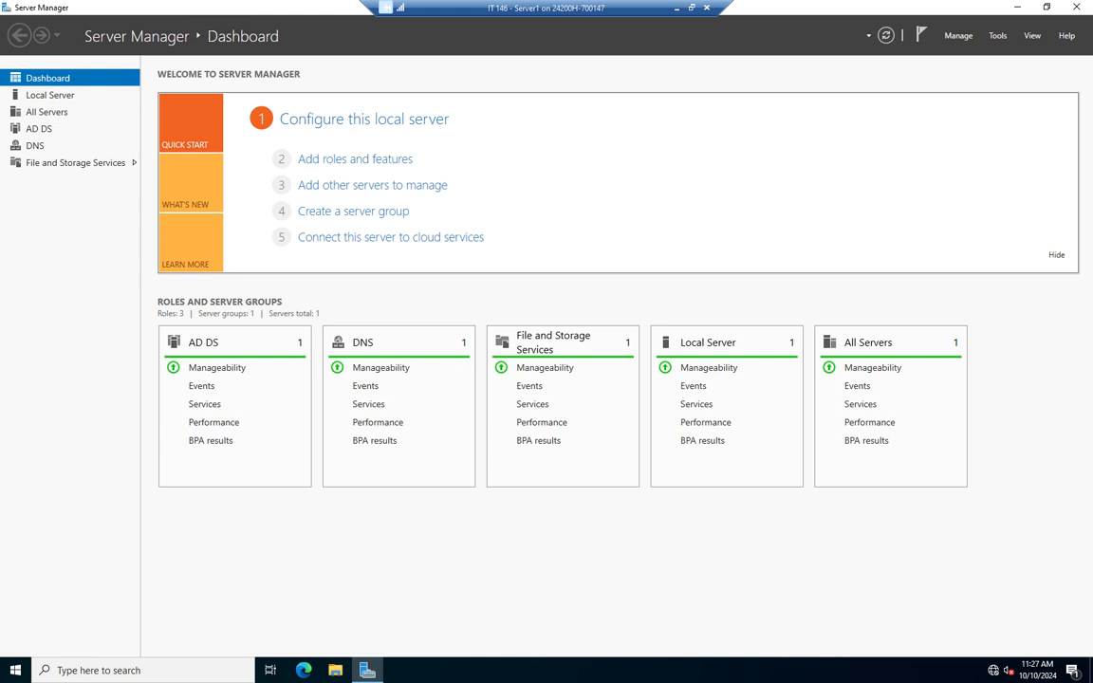
Step: Open Active Directory Users and Computers and create an organizational unit named Marketing in Dalton.local, protected from accidental deletion
click(997, 36)
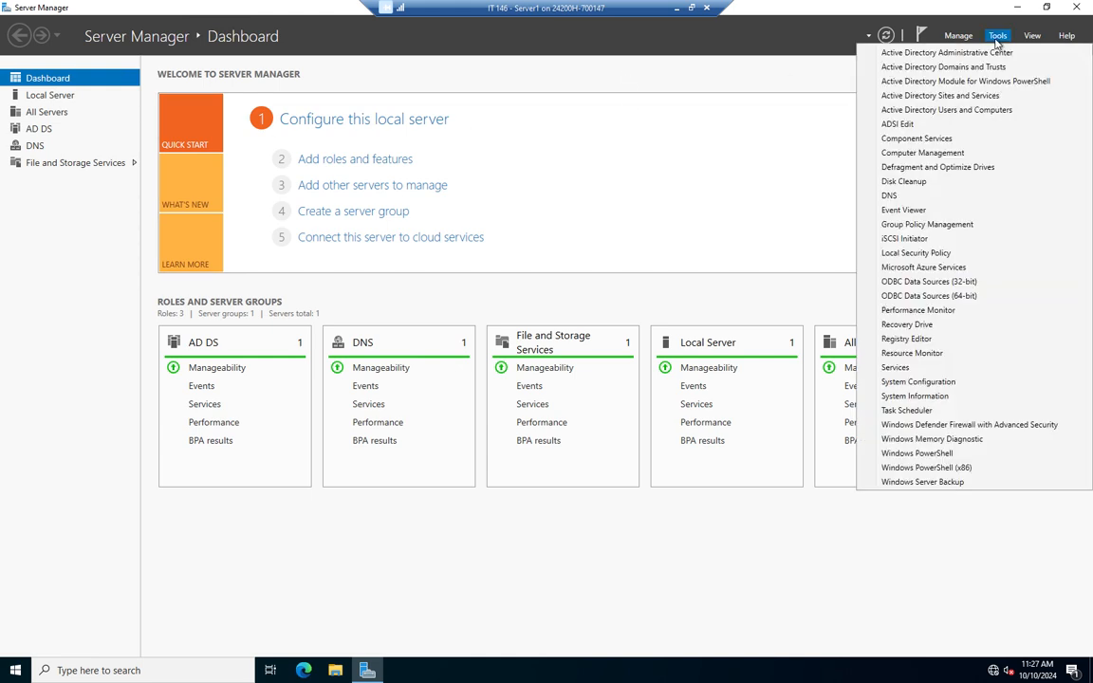
click(936, 111)
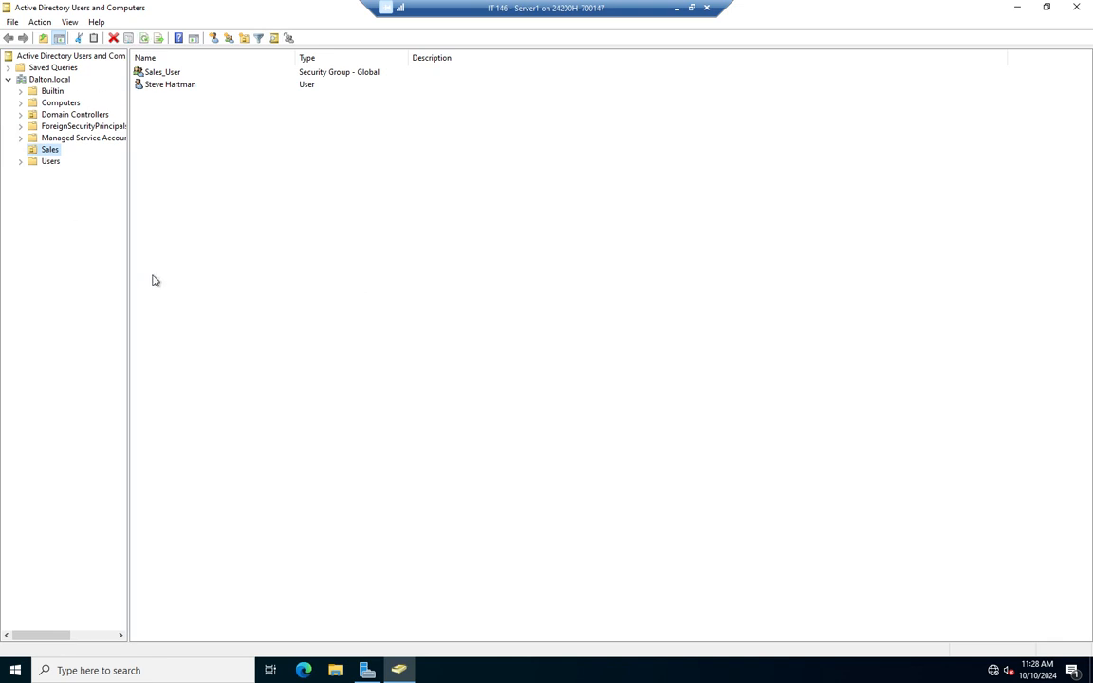
right_click(46, 82)
mouse_move(102, 180)
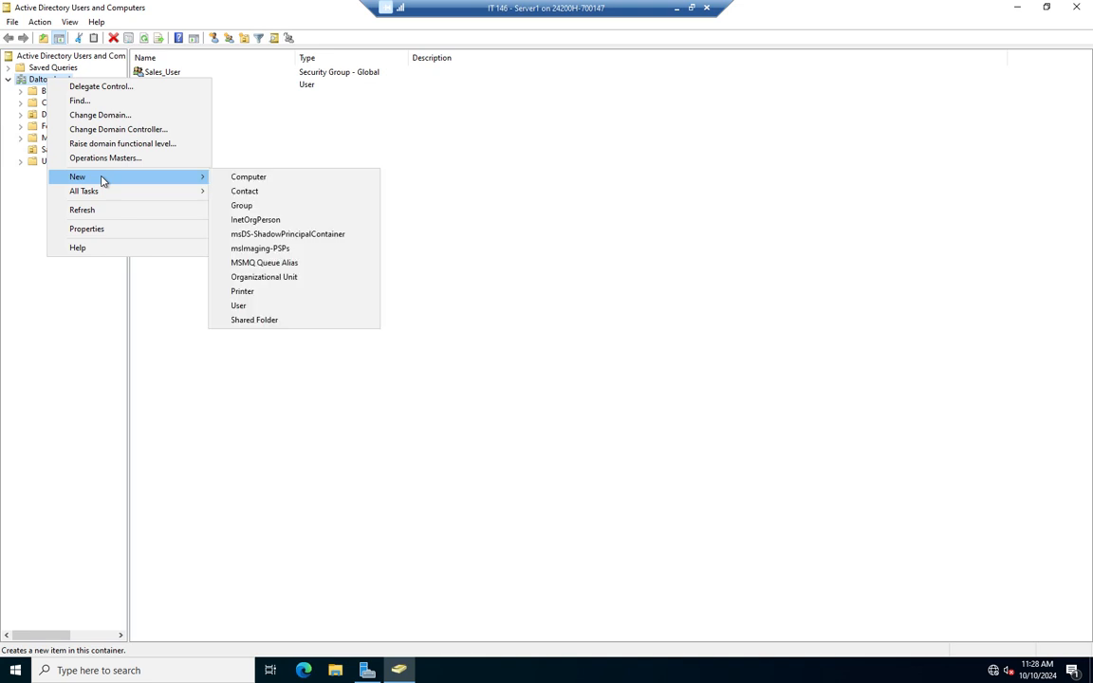
click(280, 283)
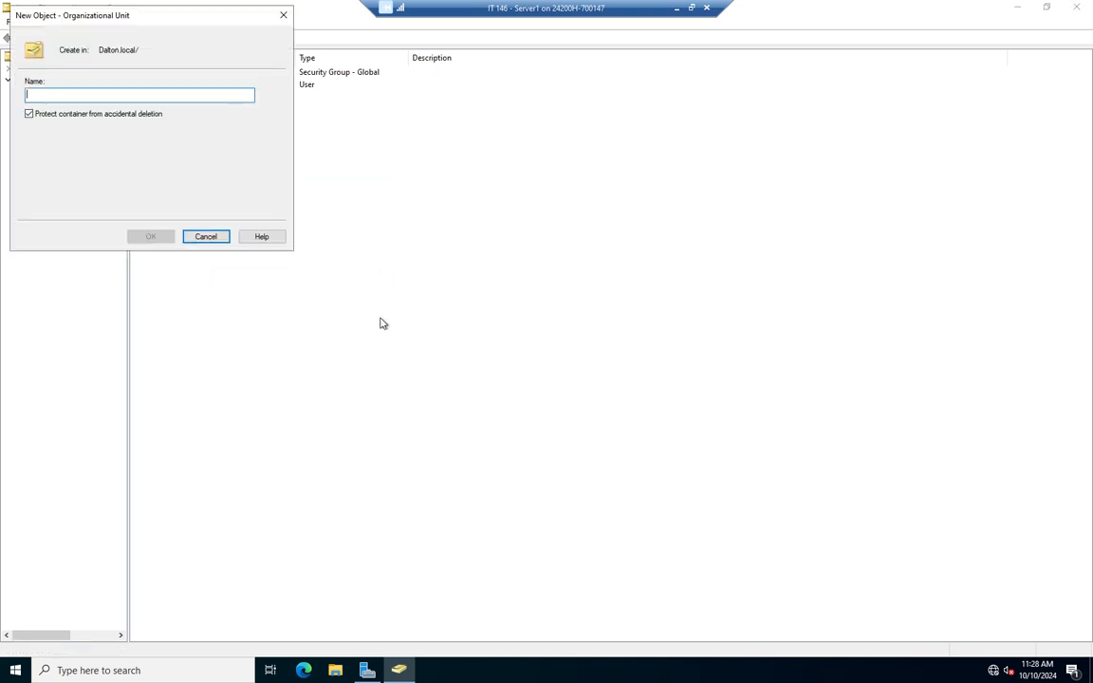
text(Marketing)
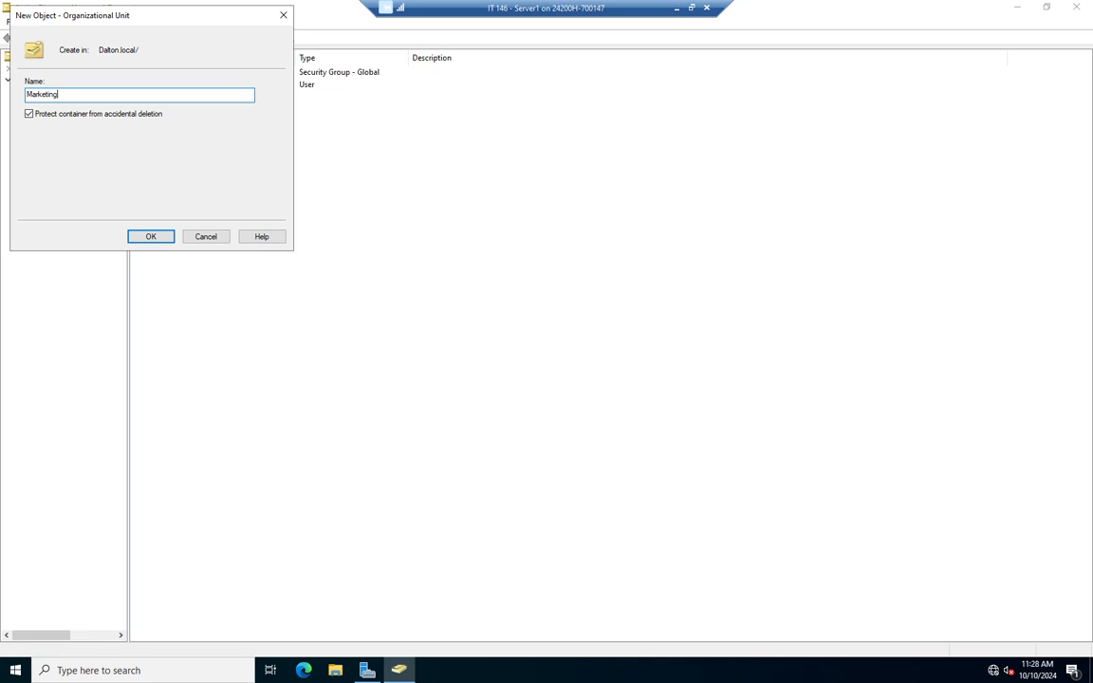
drag(138, 21, 531, 169)
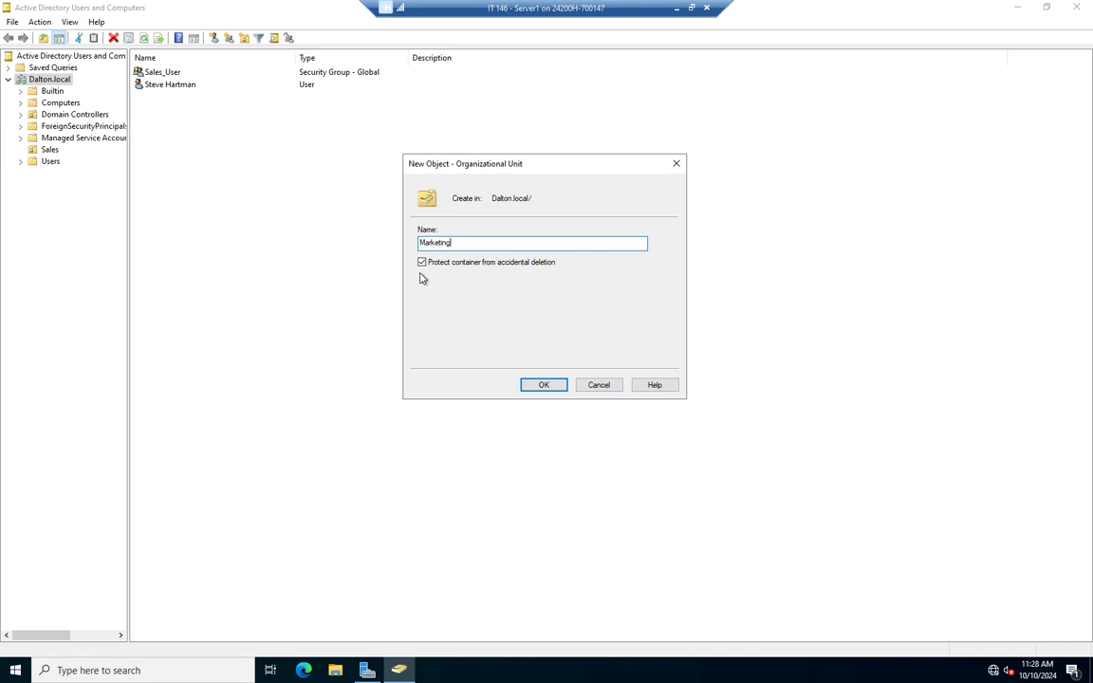
click(545, 385)
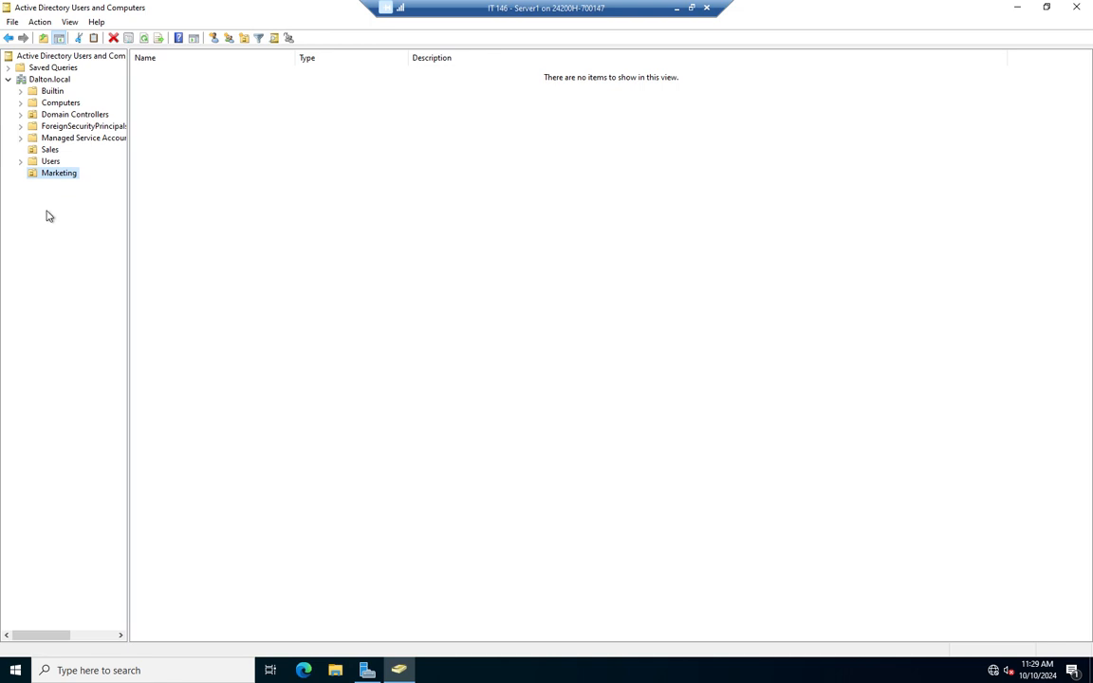
right_click(61, 175)
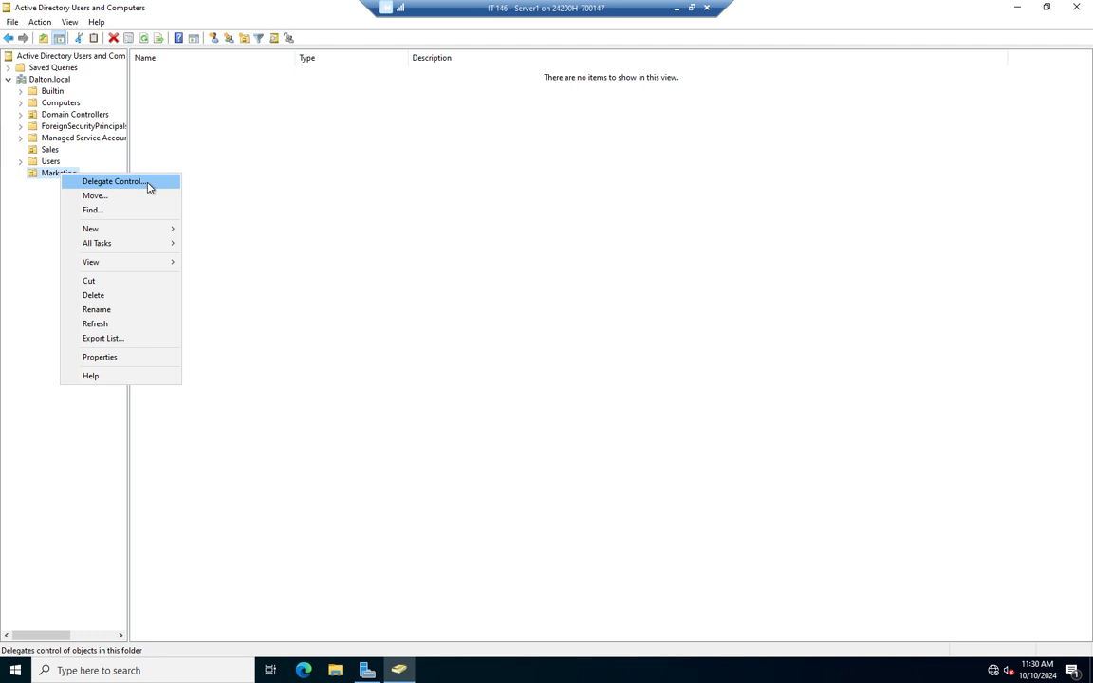
click(130, 183)
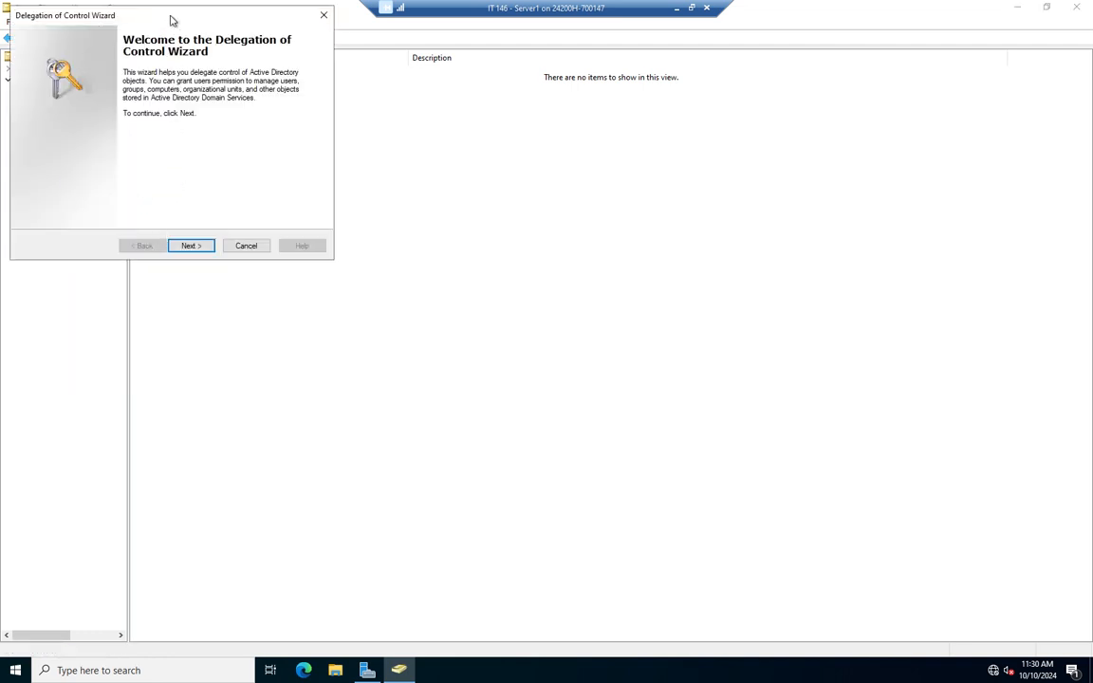
drag(172, 19, 422, 172)
click(453, 409)
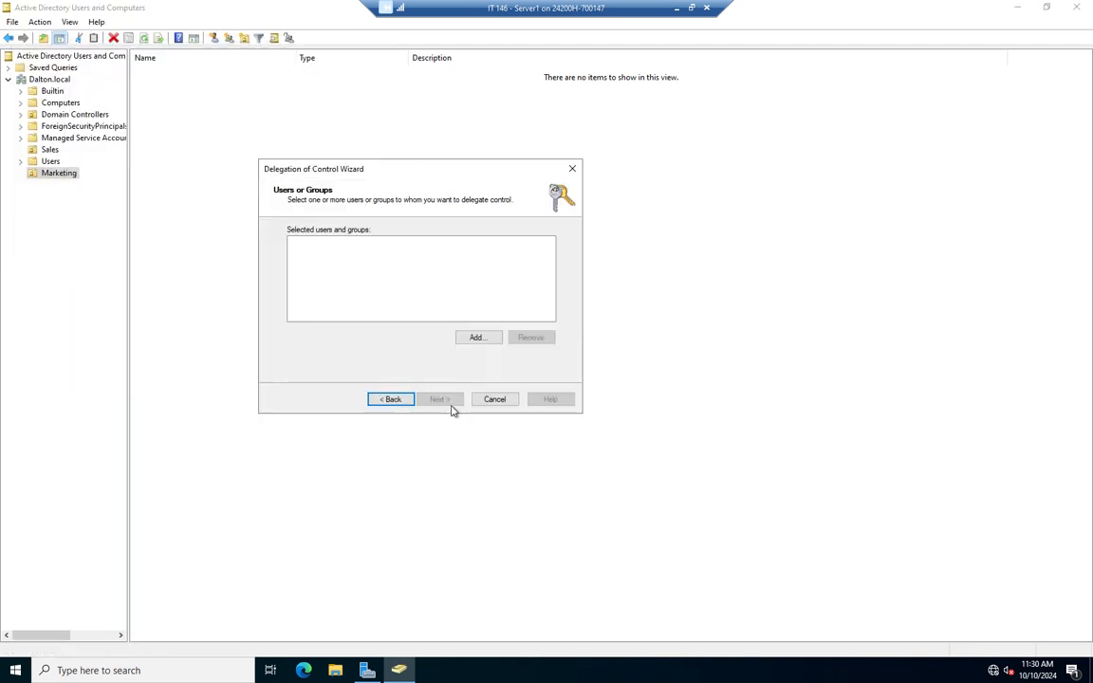
click(476, 338)
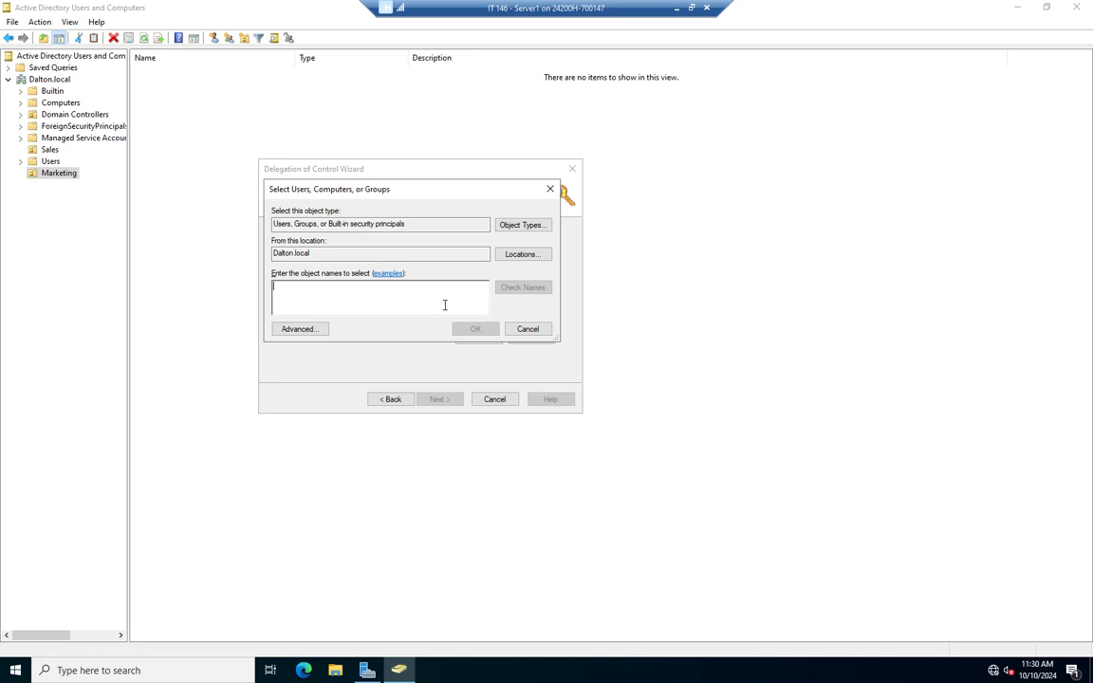
text(sam)
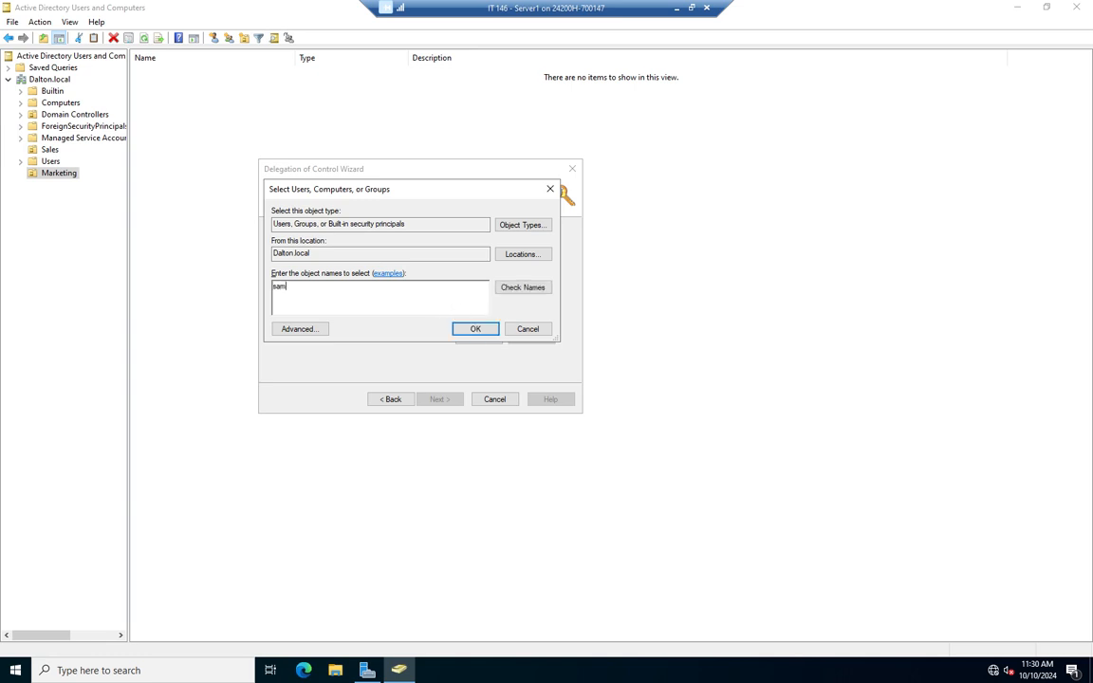
click(530, 287)
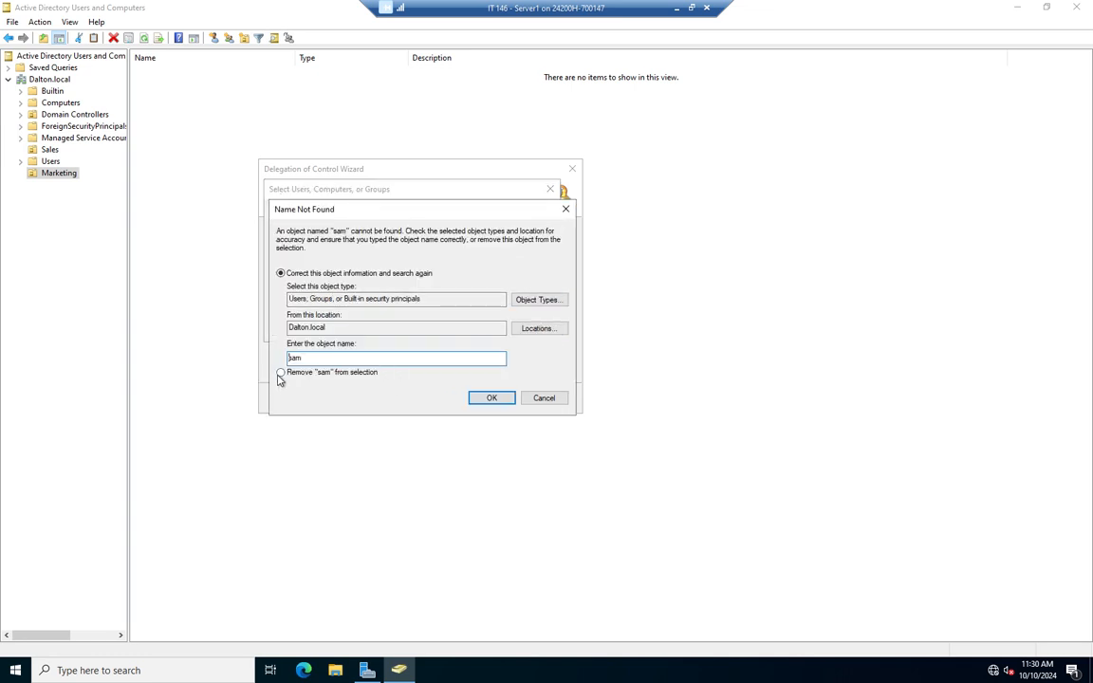
click(281, 372)
click(543, 398)
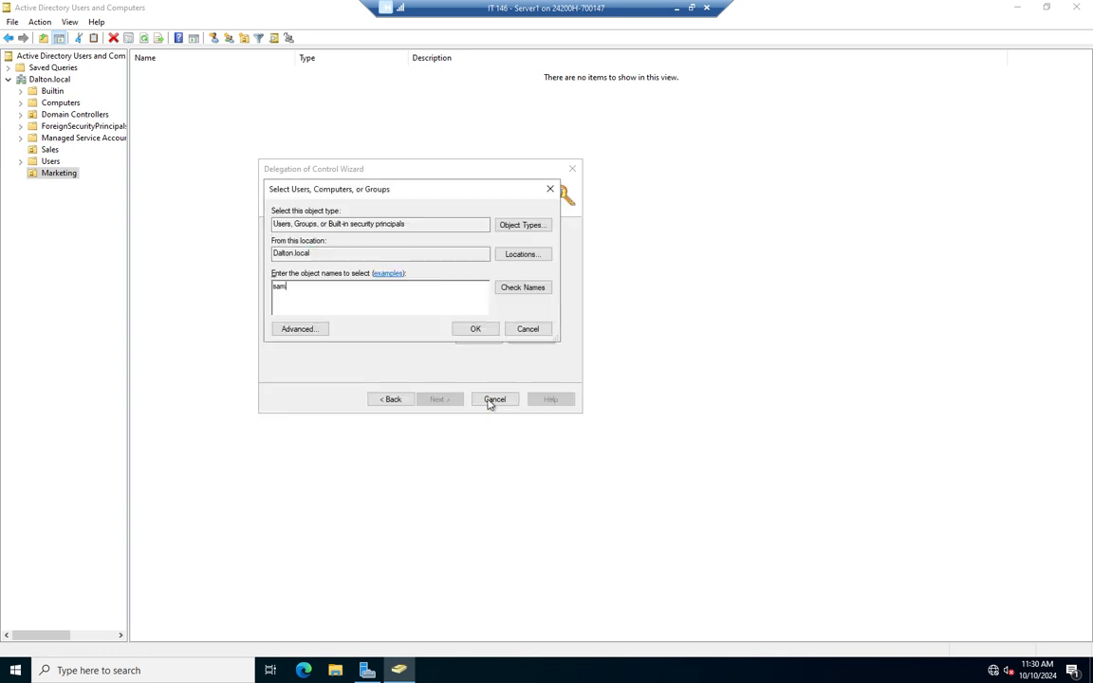
click(530, 332)
click(493, 399)
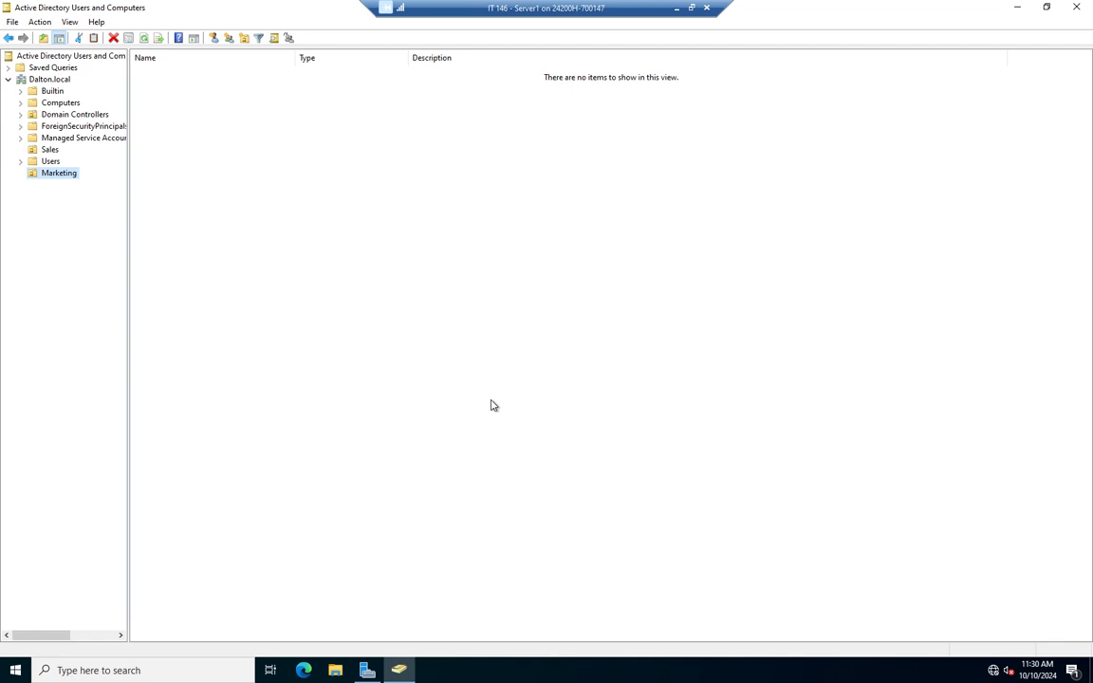
Step: Check the Users and Sales containers, and choose the Sales user account as the delegate for control of the Marketing organizational unit
click(42, 162)
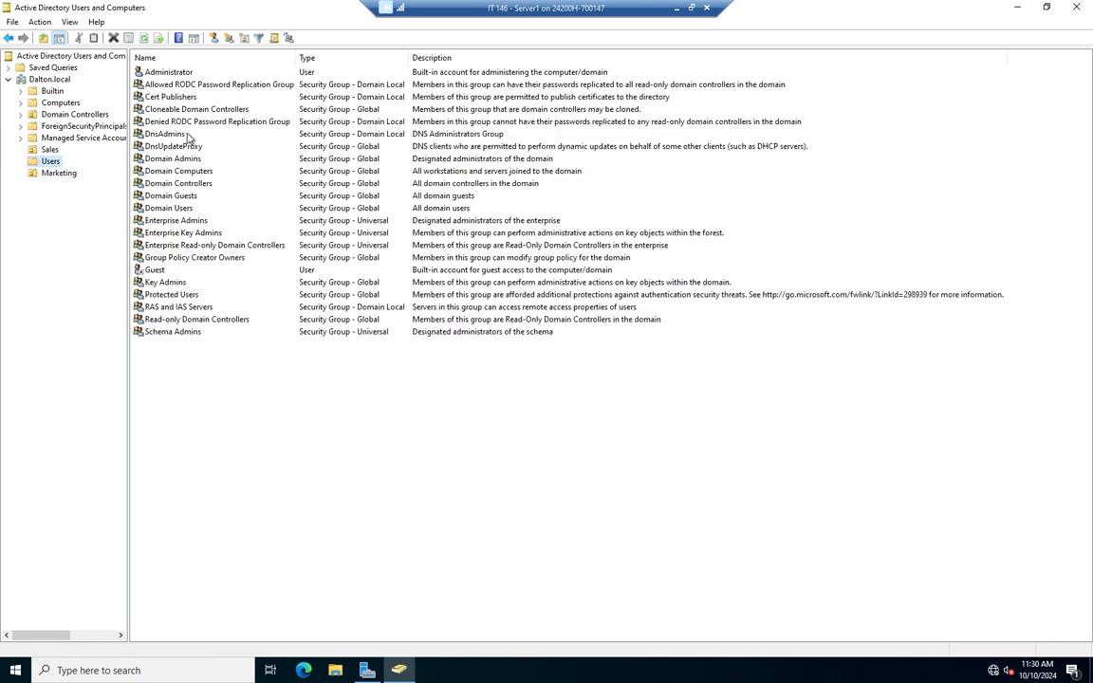
click(49, 151)
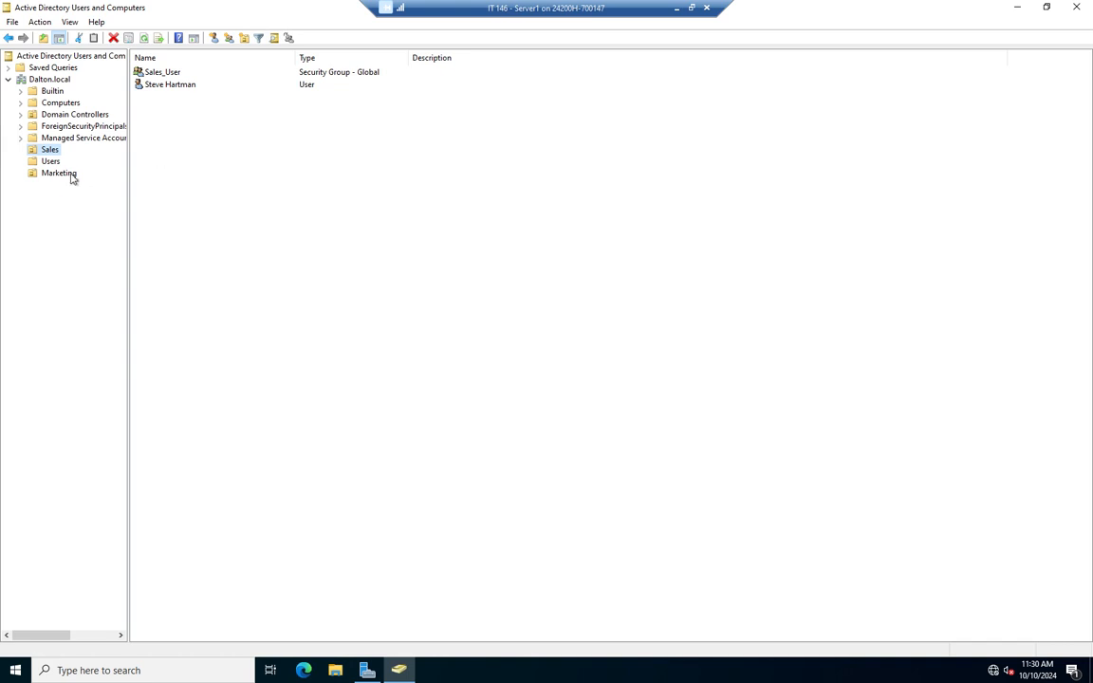
right_click(69, 176)
click(123, 181)
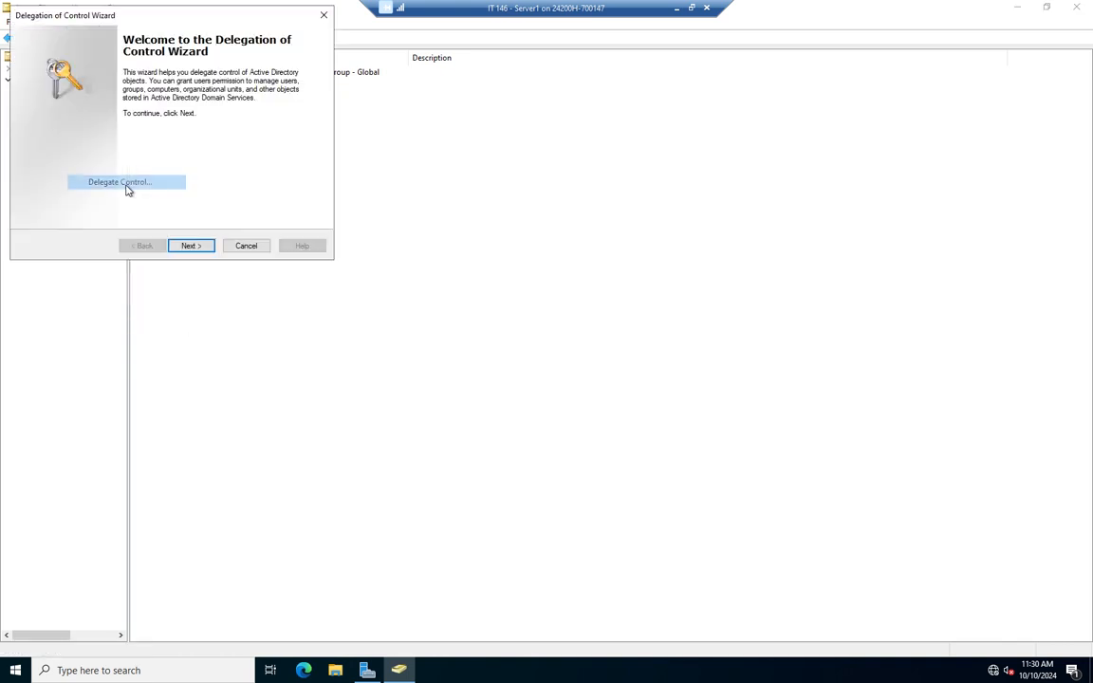
click(193, 246)
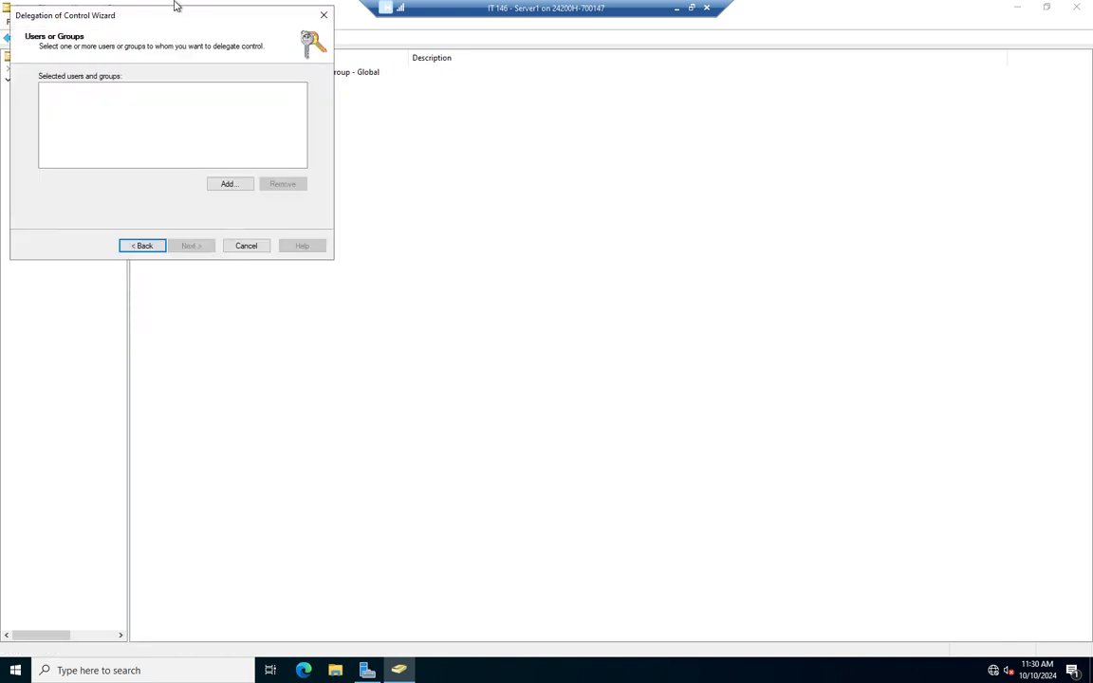
drag(152, 16, 541, 207)
click(579, 362)
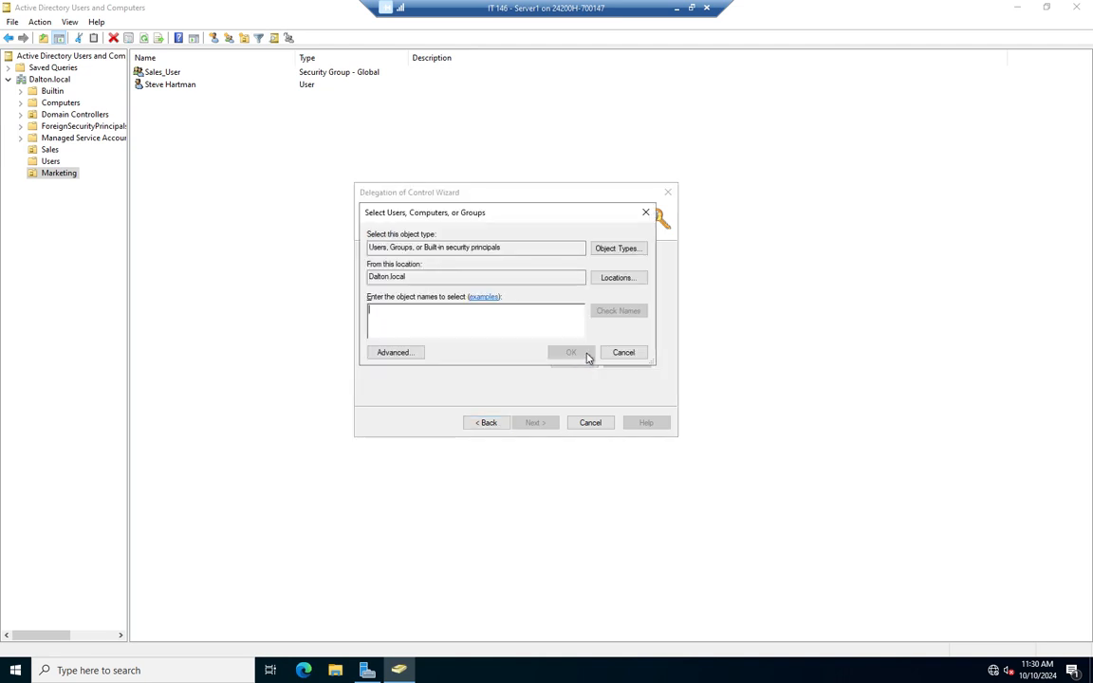
text(steve)
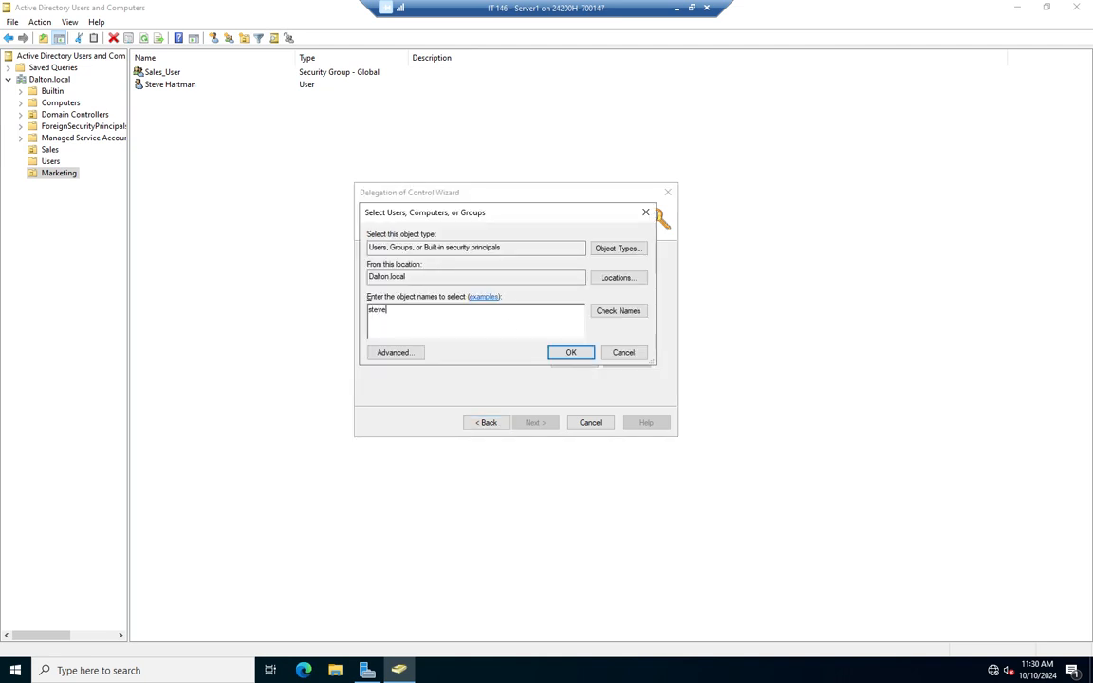
click(635, 313)
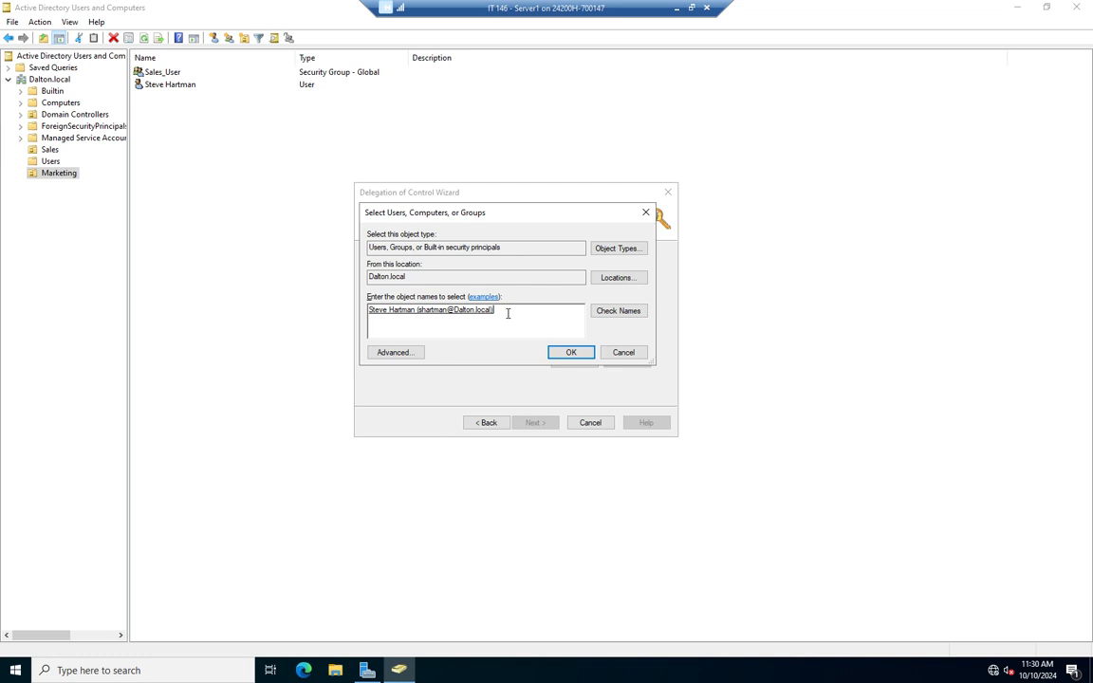
click(583, 355)
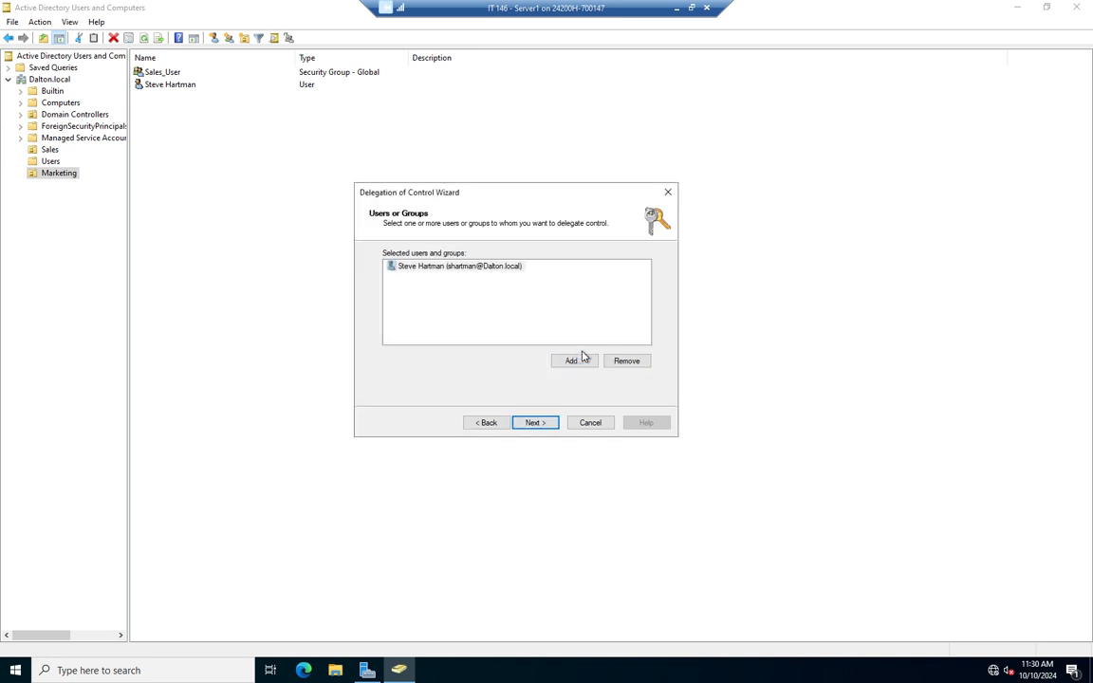
Step: Review the common tasks that can be delegated for Marketing, and cancel the delegation without assigning any
click(550, 428)
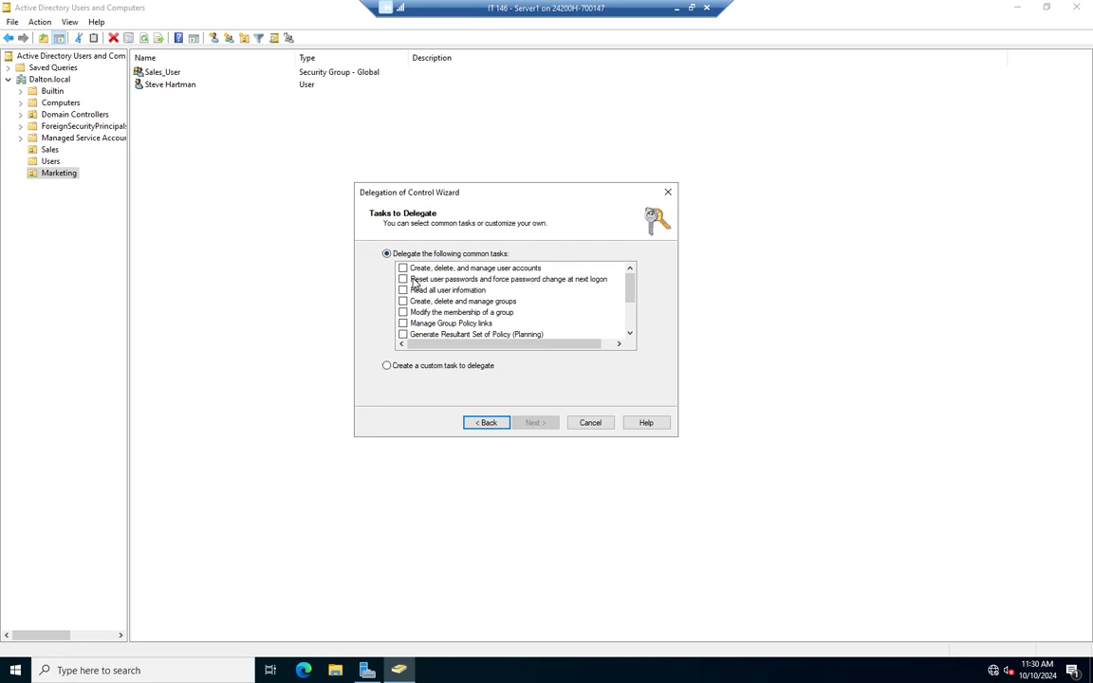
scroll(453, 314, down, 2)
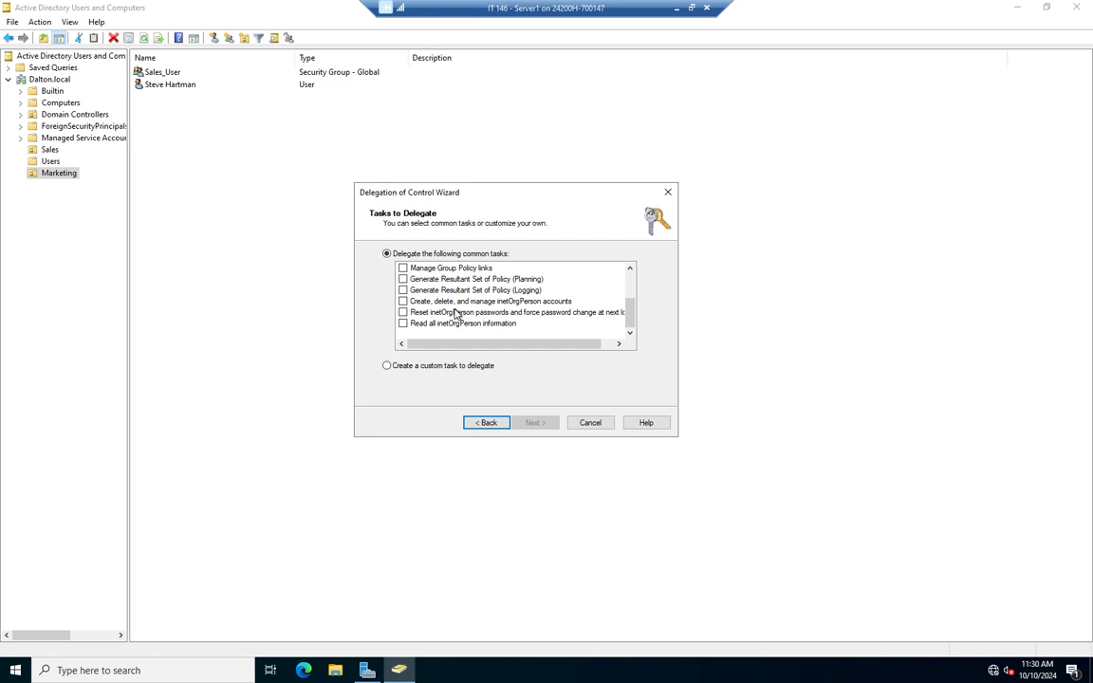
scroll(456, 313, up, 2)
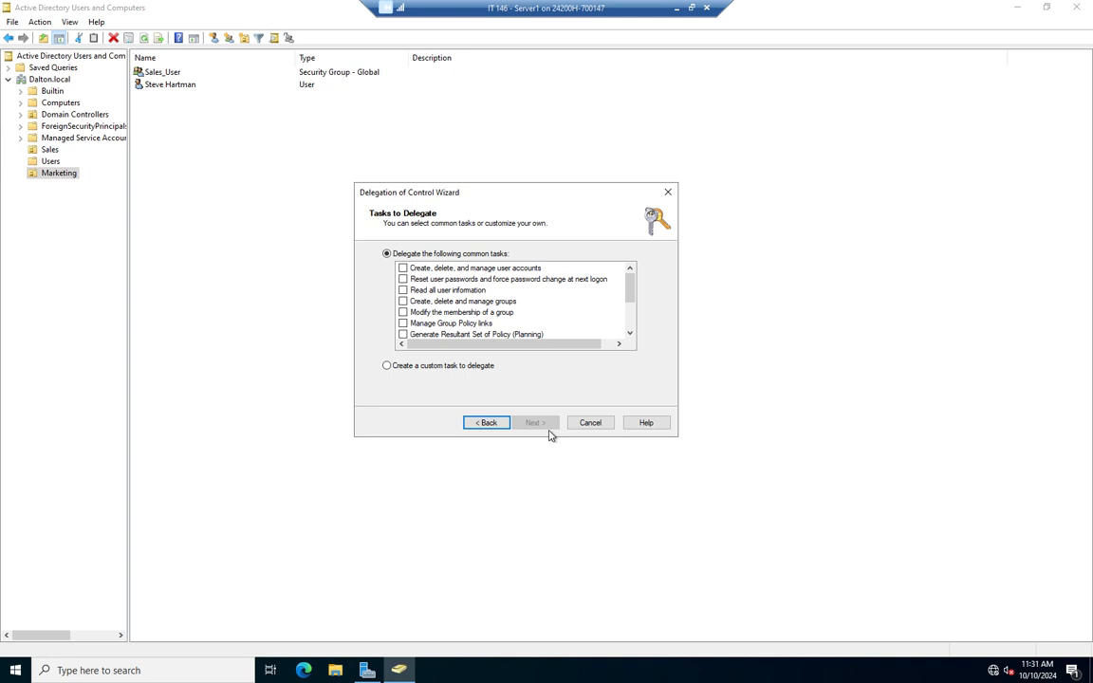
click(587, 424)
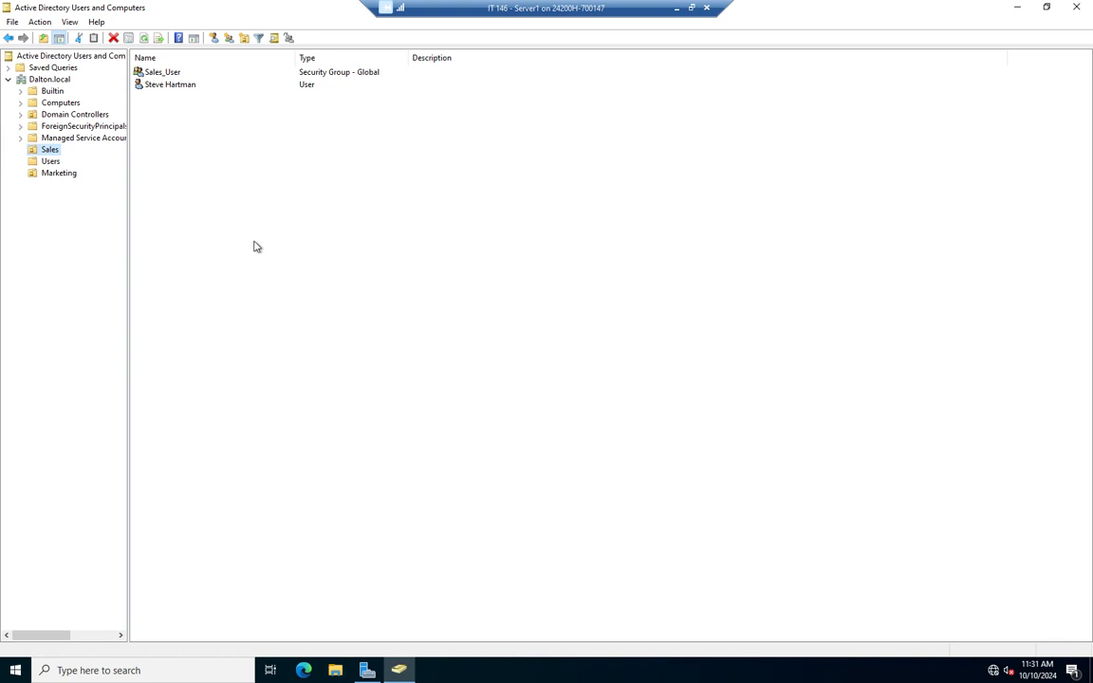
Step: Create a nested organizational unit named Internet inside Marketing, protected from accidental deletion
right_click(60, 174)
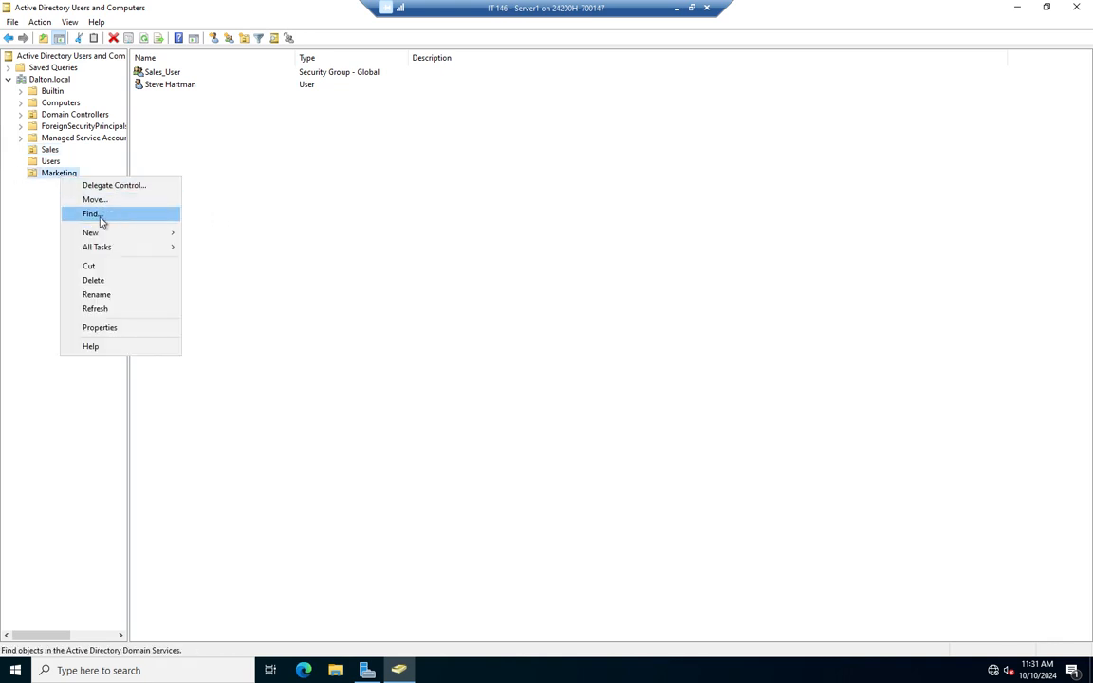
mouse_move(103, 233)
click(238, 335)
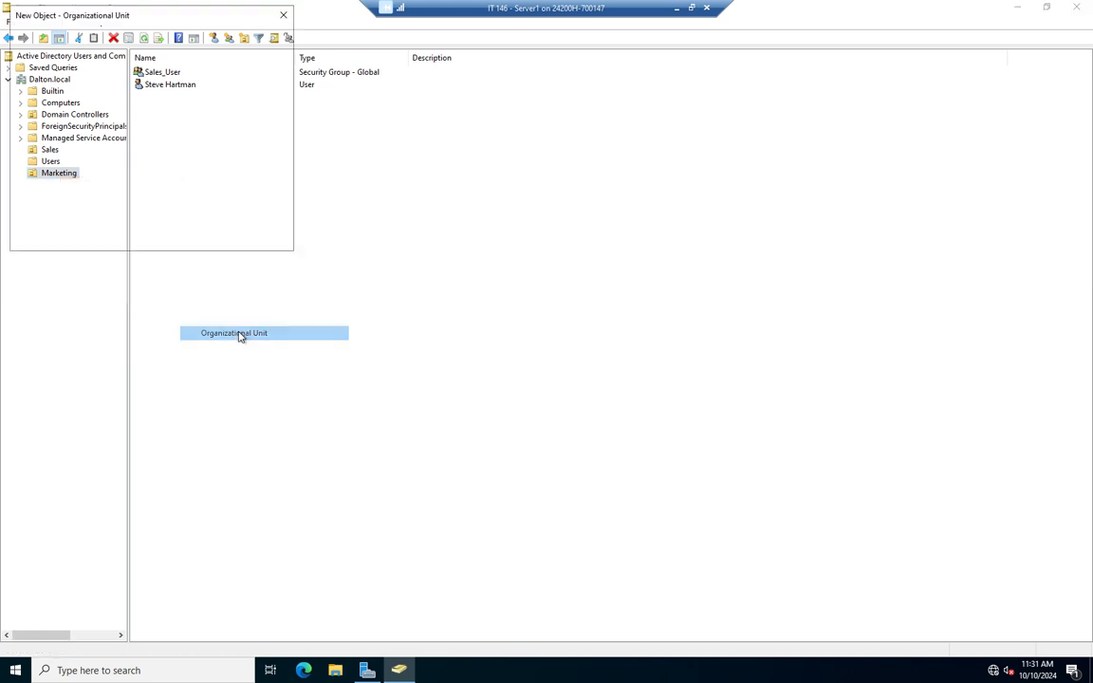
drag(171, 20, 374, 130)
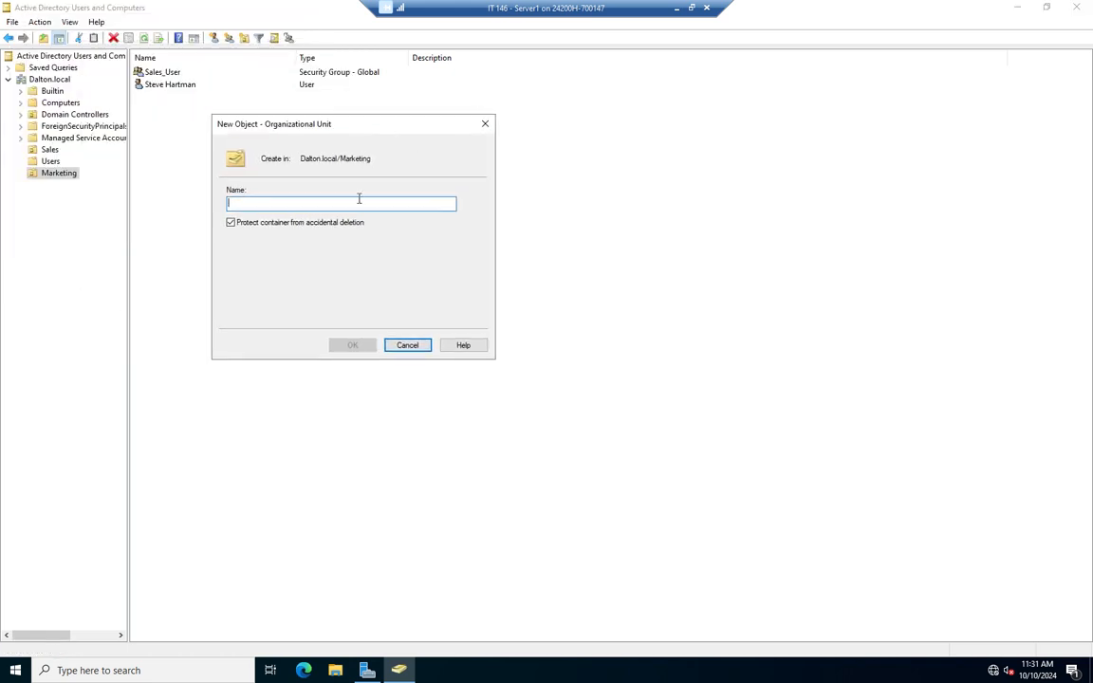
text(Internet)
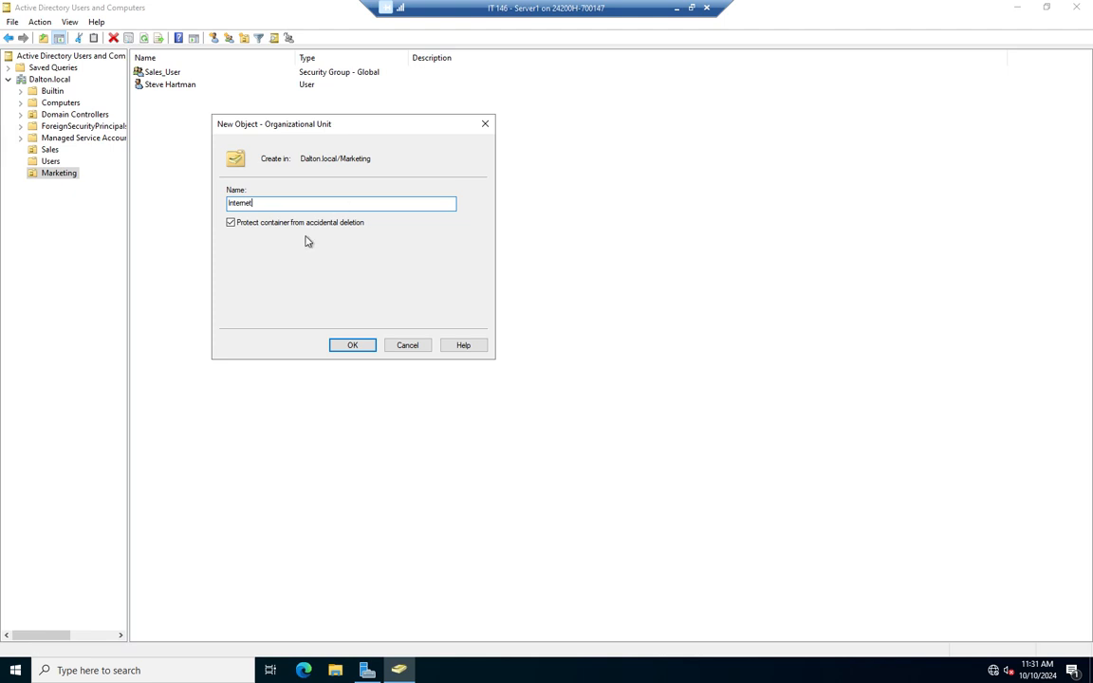
click(353, 344)
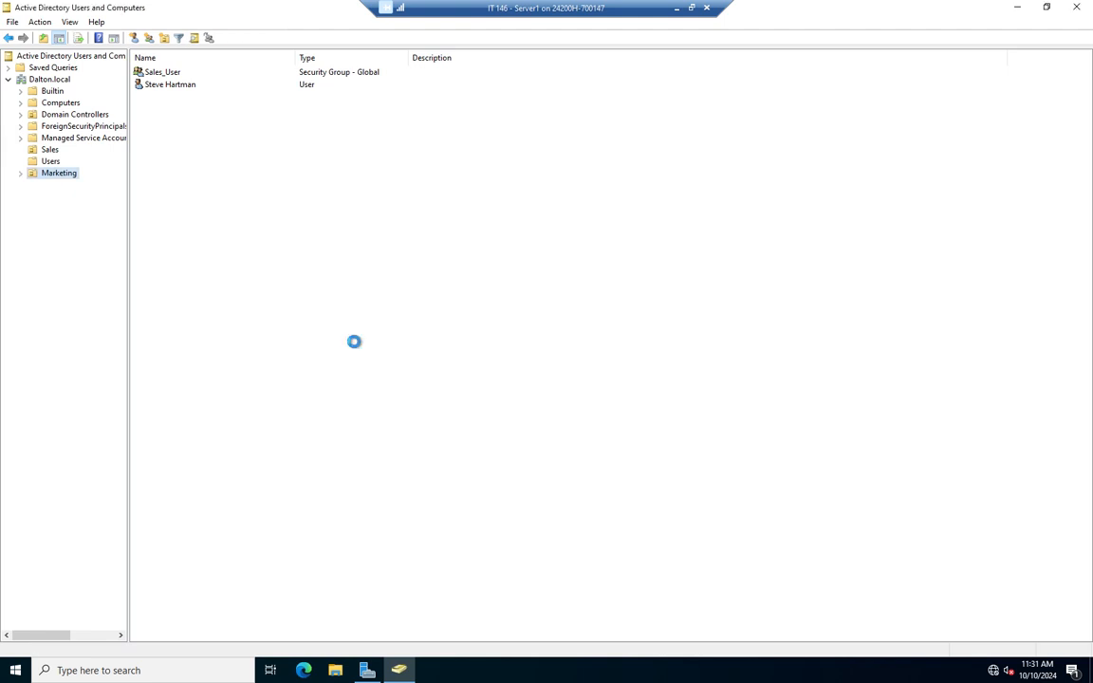
Step: Create a nested organizational unit named Traditional Media inside Marketing, protected from accidental deletion
right_click(49, 172)
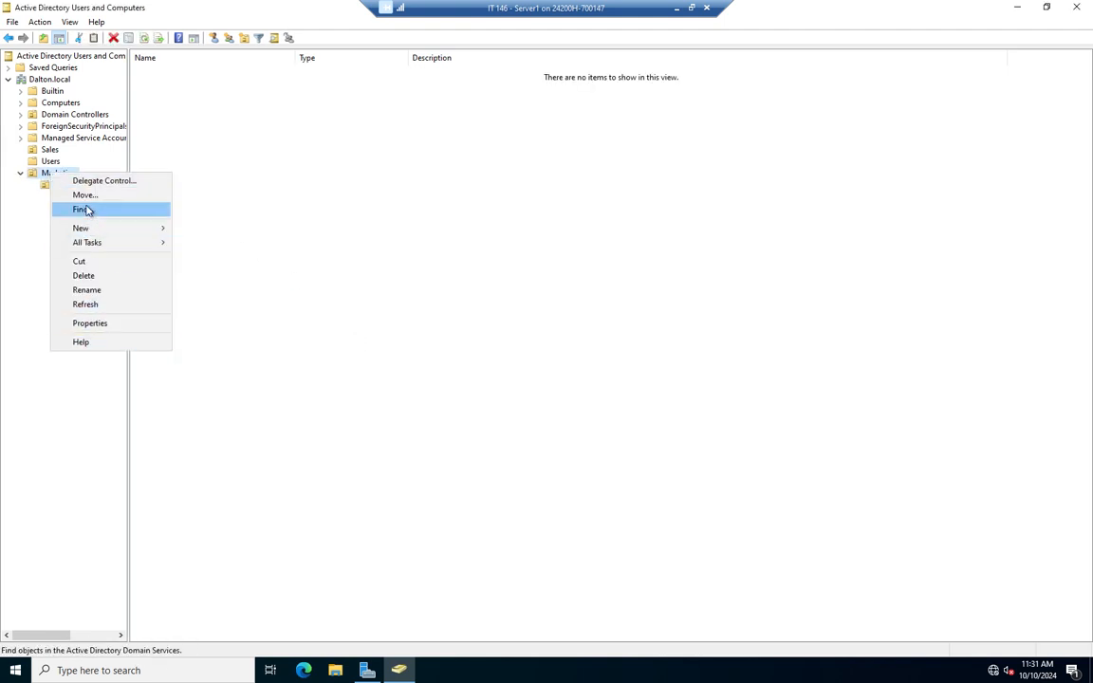
mouse_move(112, 231)
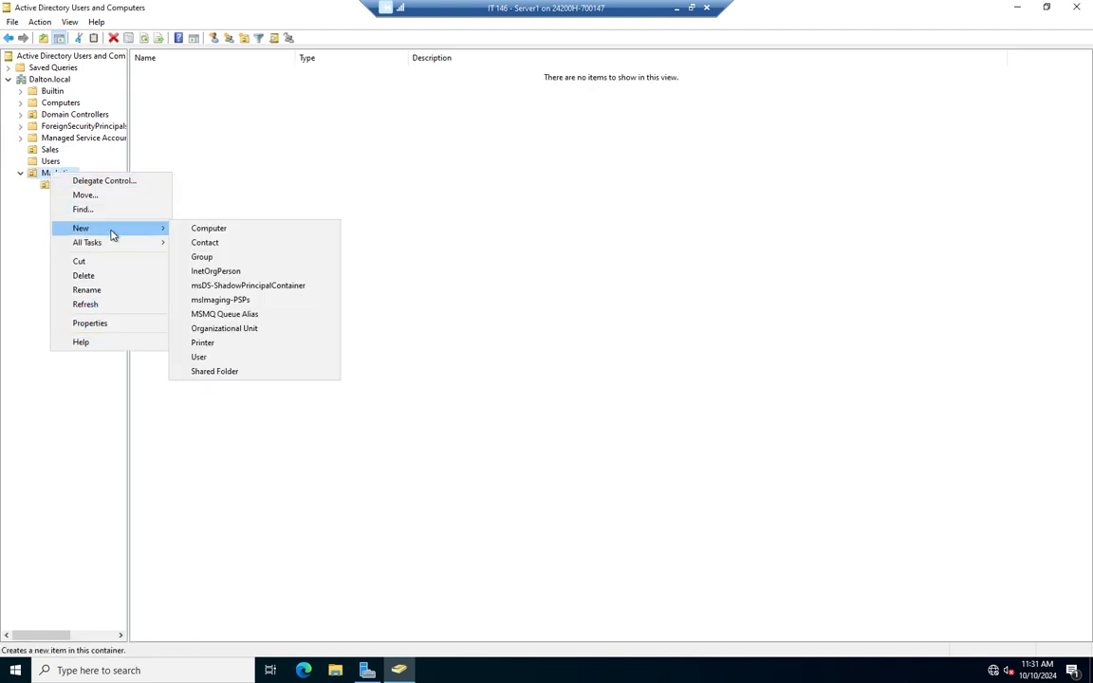
click(226, 328)
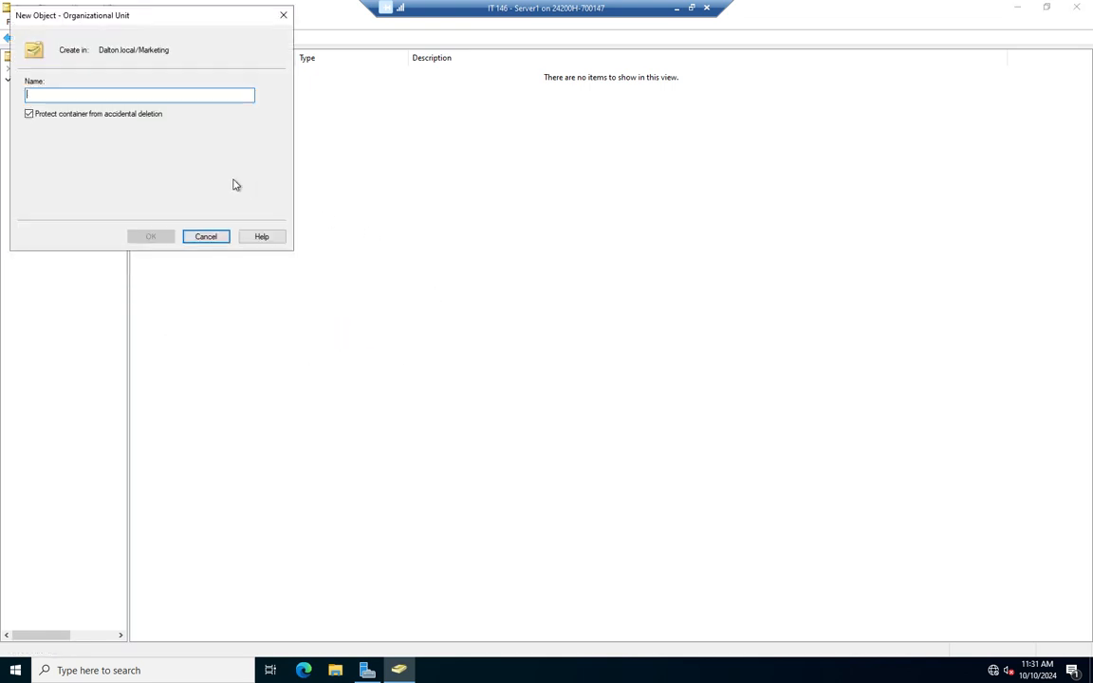
text(Tra)
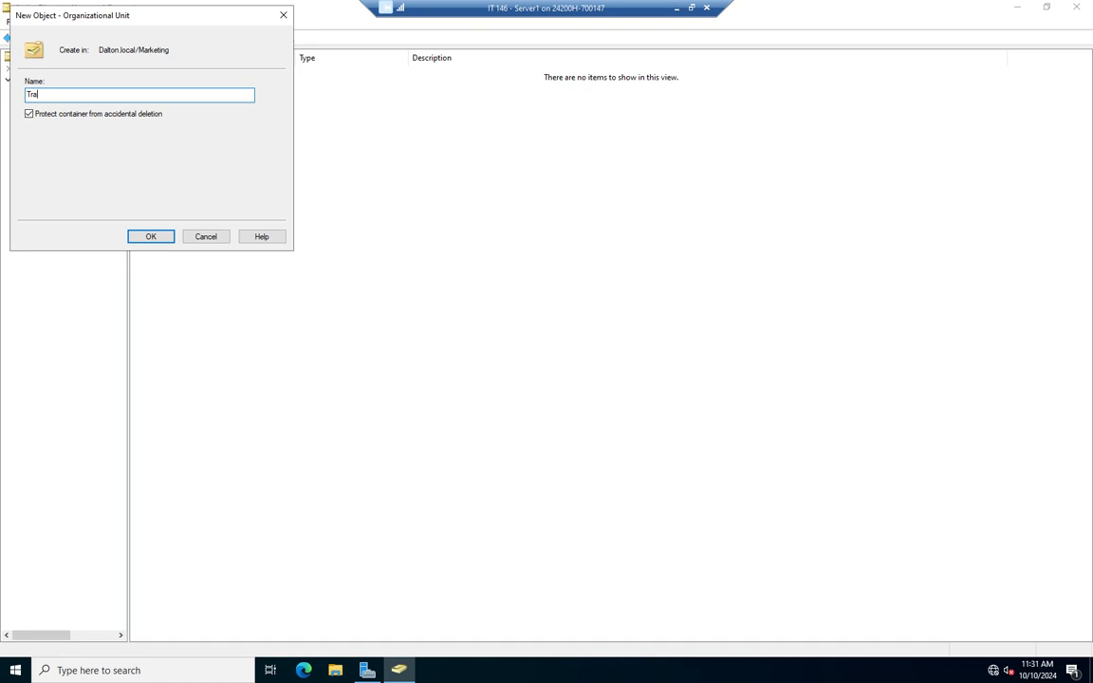
text(ditional Media)
key(Return)
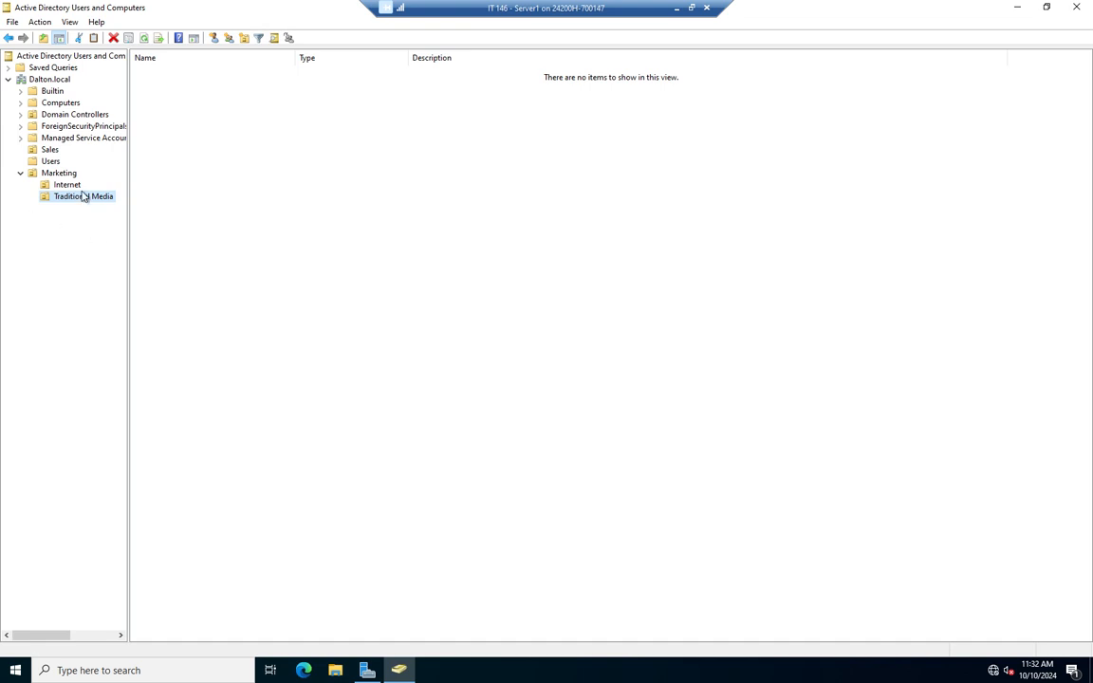
Step: Try to delete the Marketing organizational unit while its accidental-deletion protection is still on
right_click(53, 174)
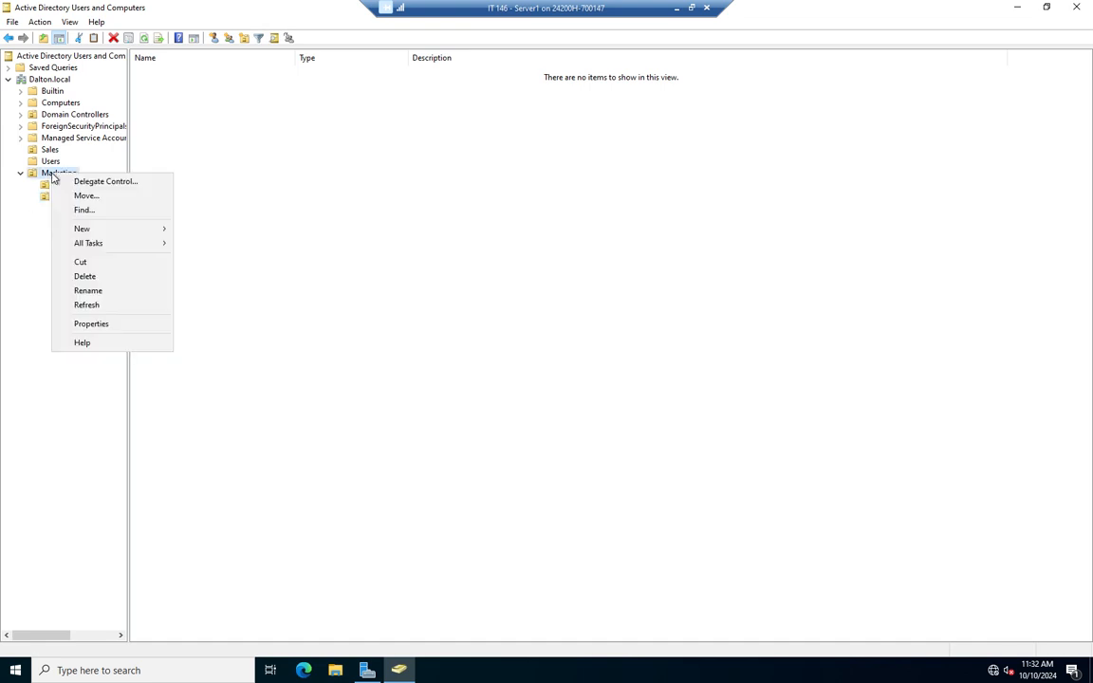
click(85, 276)
click(597, 385)
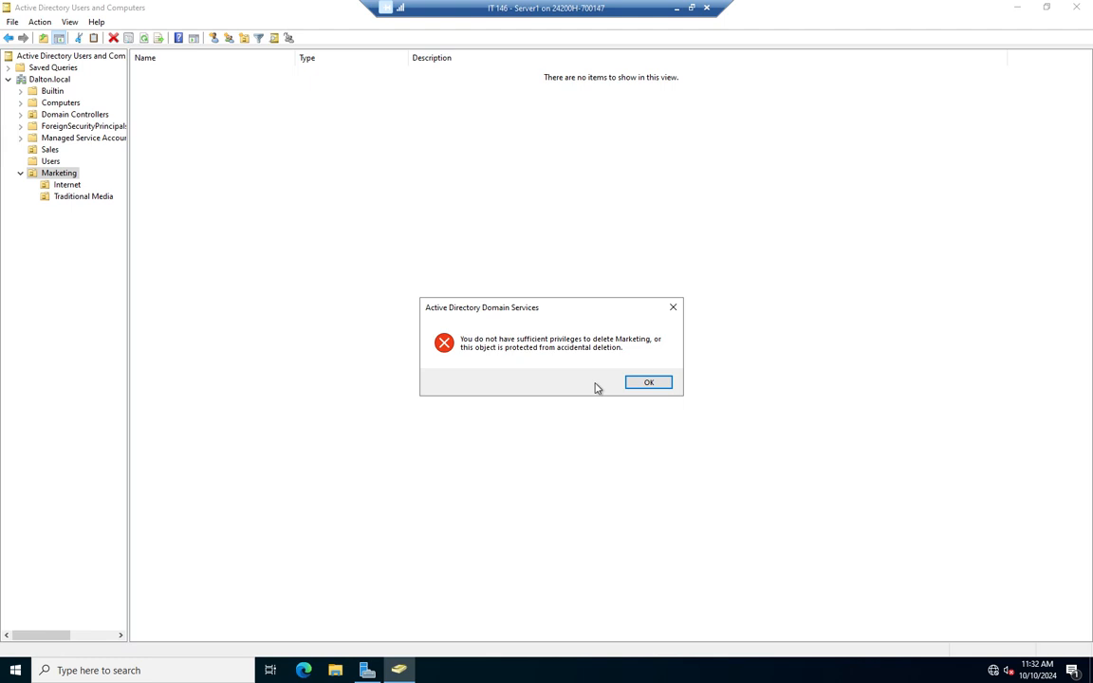
click(657, 383)
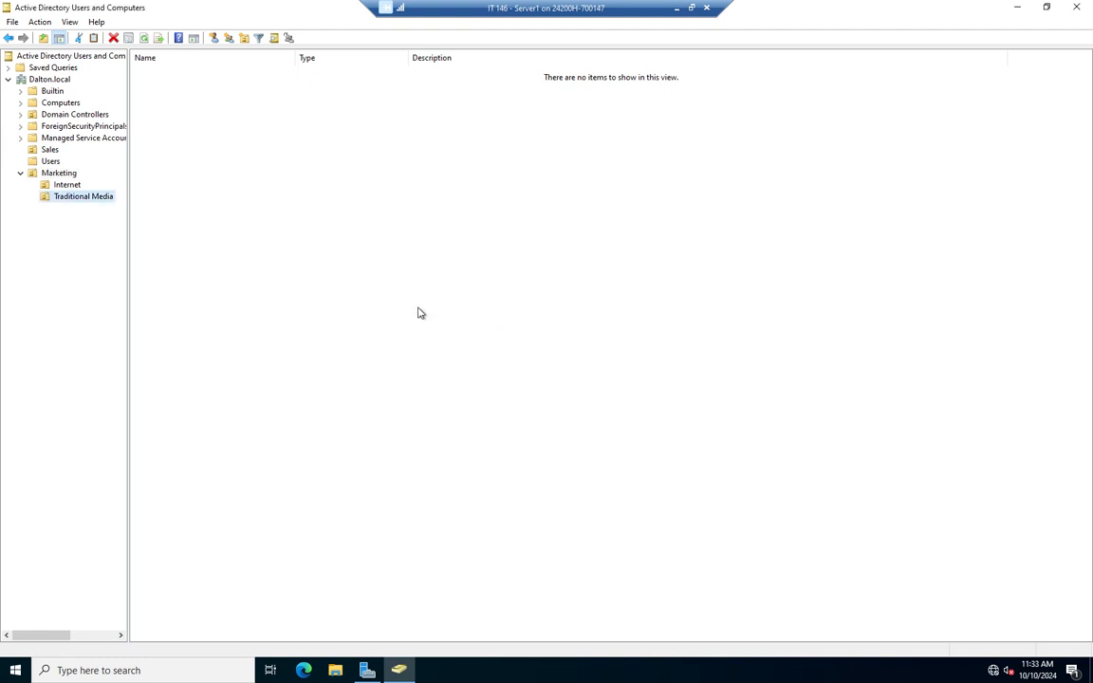
Step: Turn on Advanced Features for the console and expand Marketing to list its nested organizational units
right_click(76, 186)
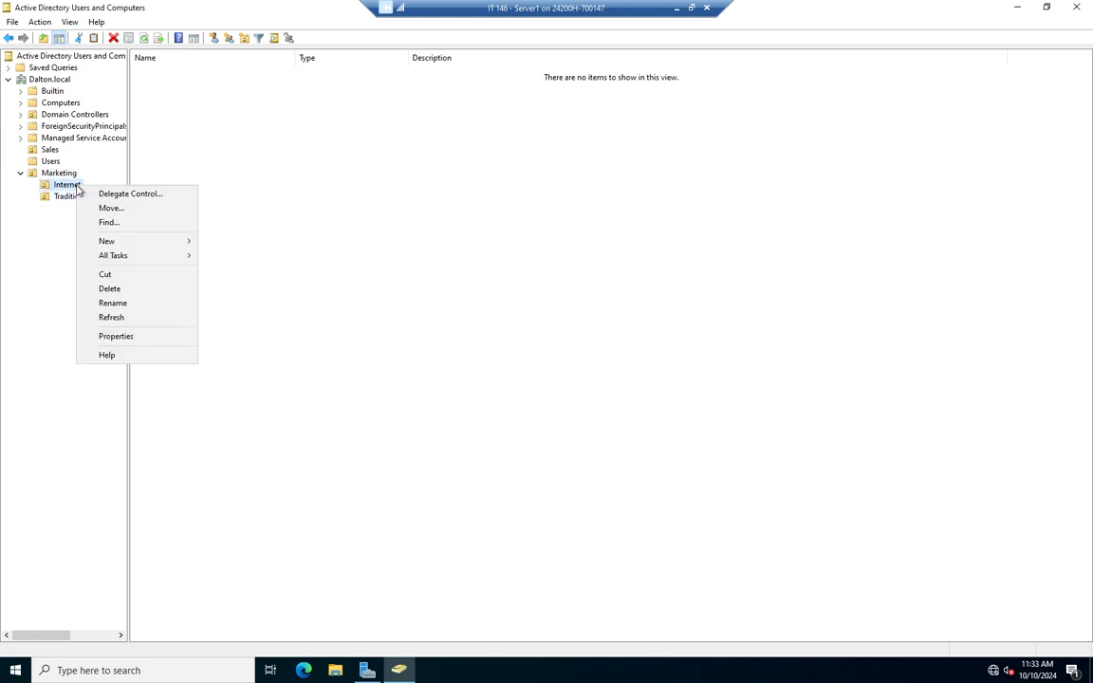
click(506, 278)
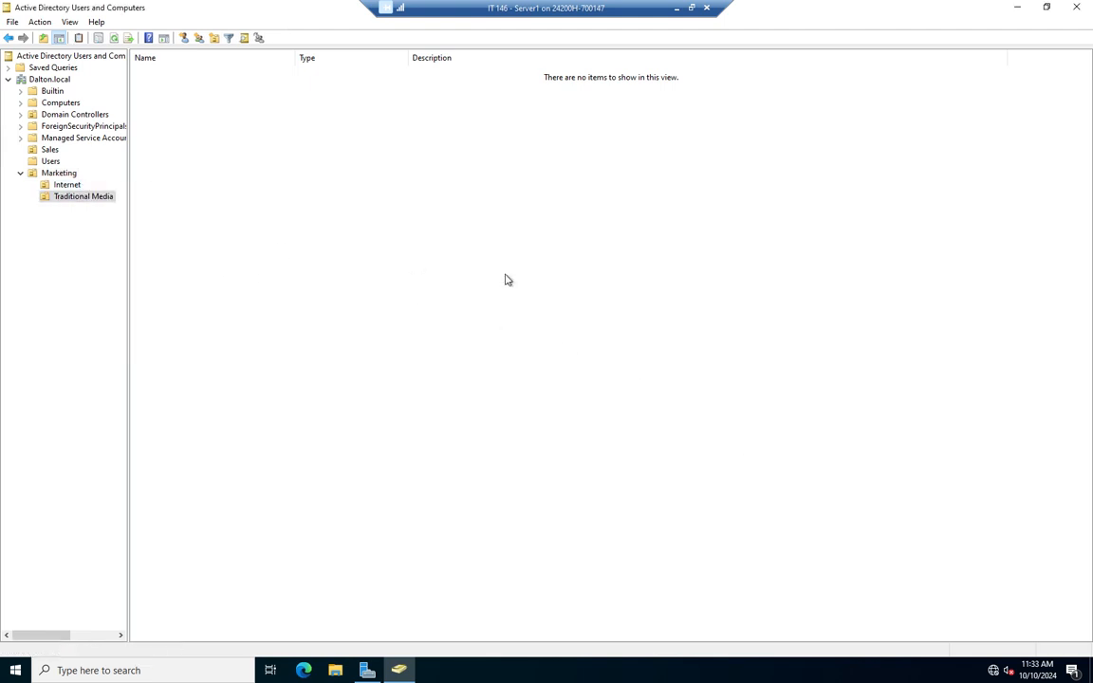
click(70, 21)
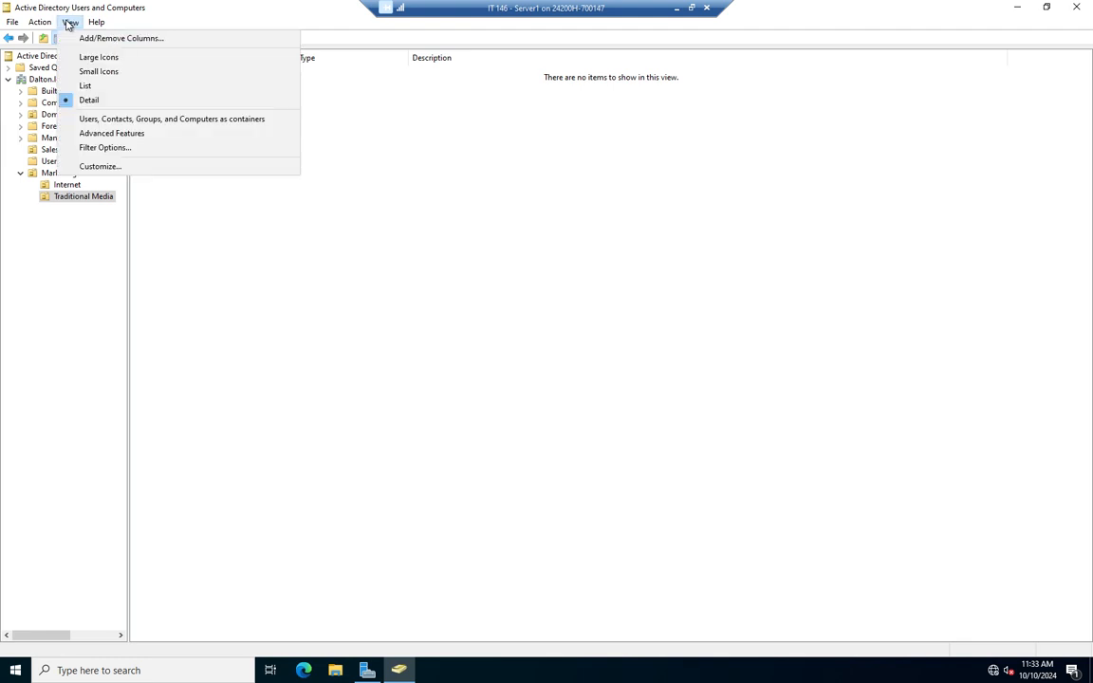
click(112, 134)
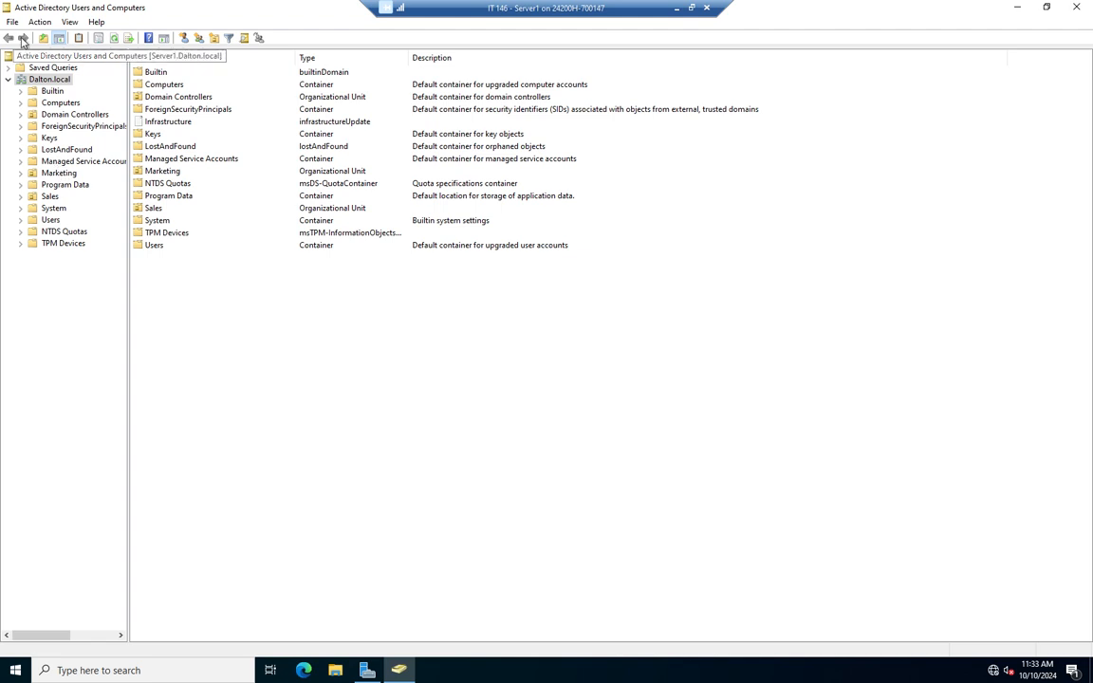
click(21, 173)
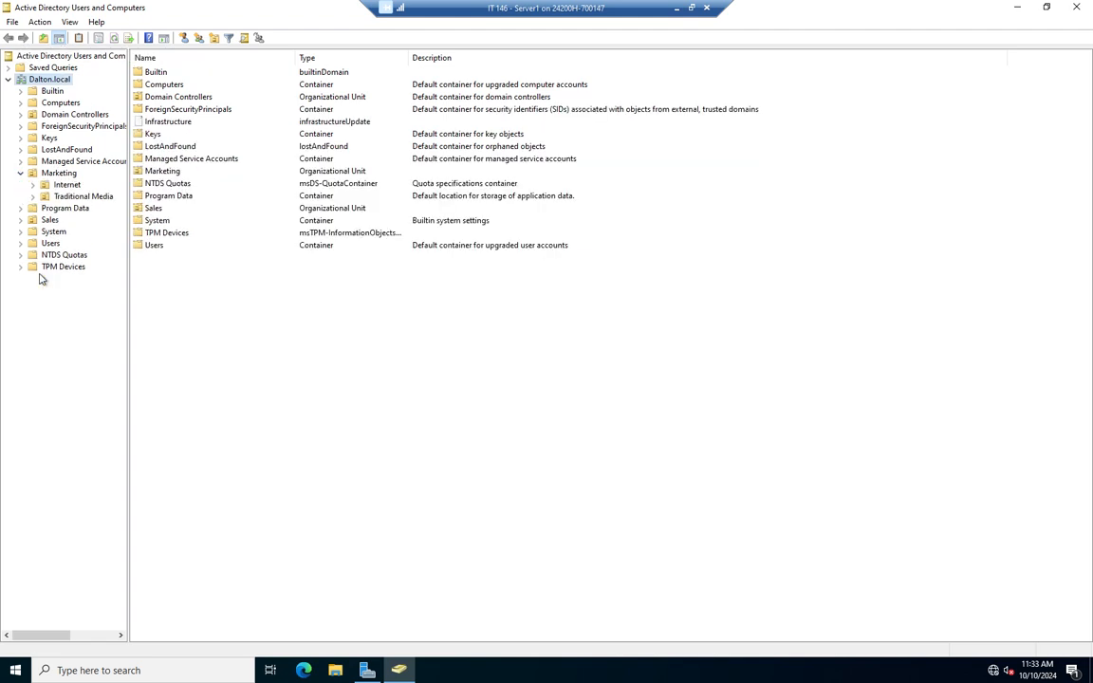
Step: Remove the accidental-deletion protection from the Internet organizational unit in its object properties
right_click(68, 185)
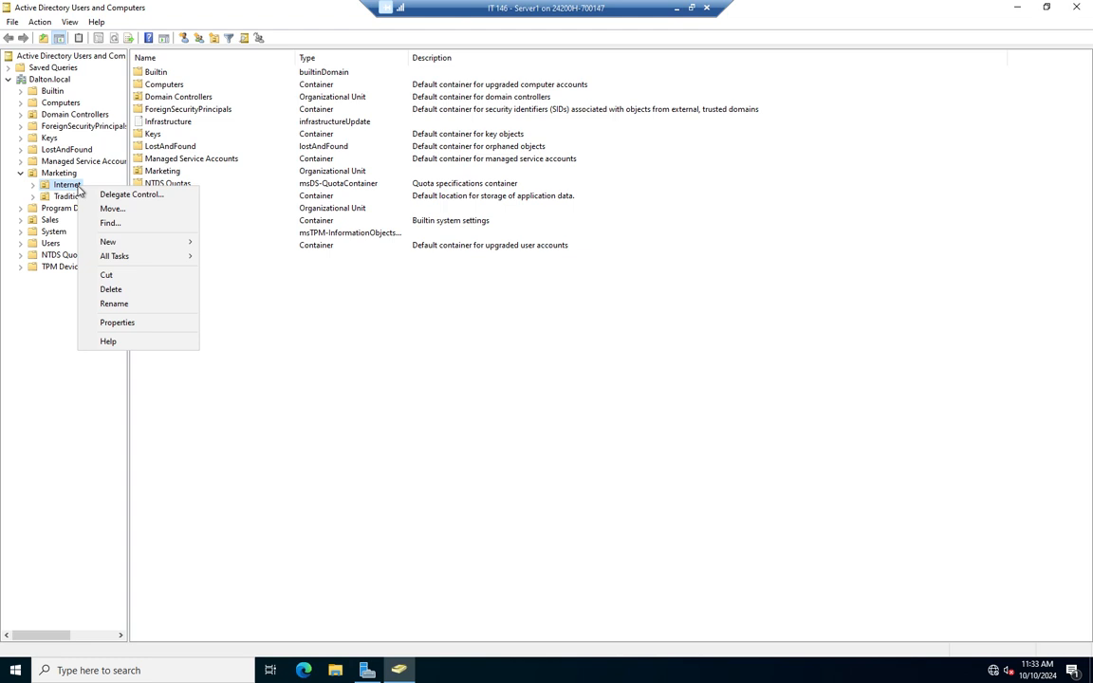
click(125, 323)
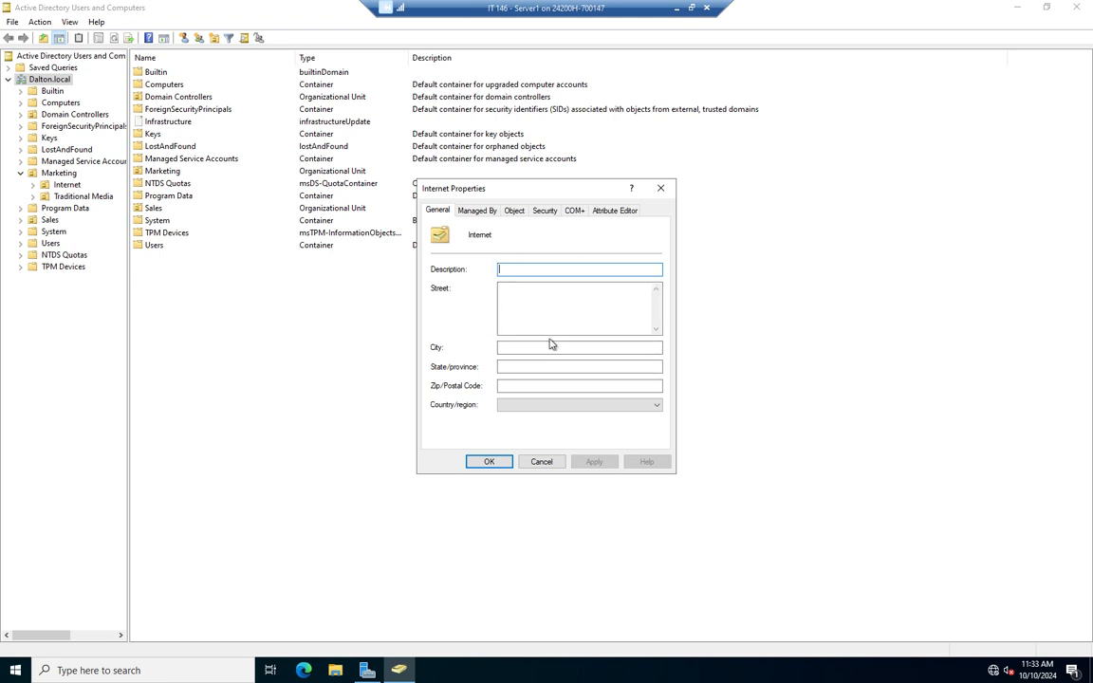
click(479, 210)
click(513, 211)
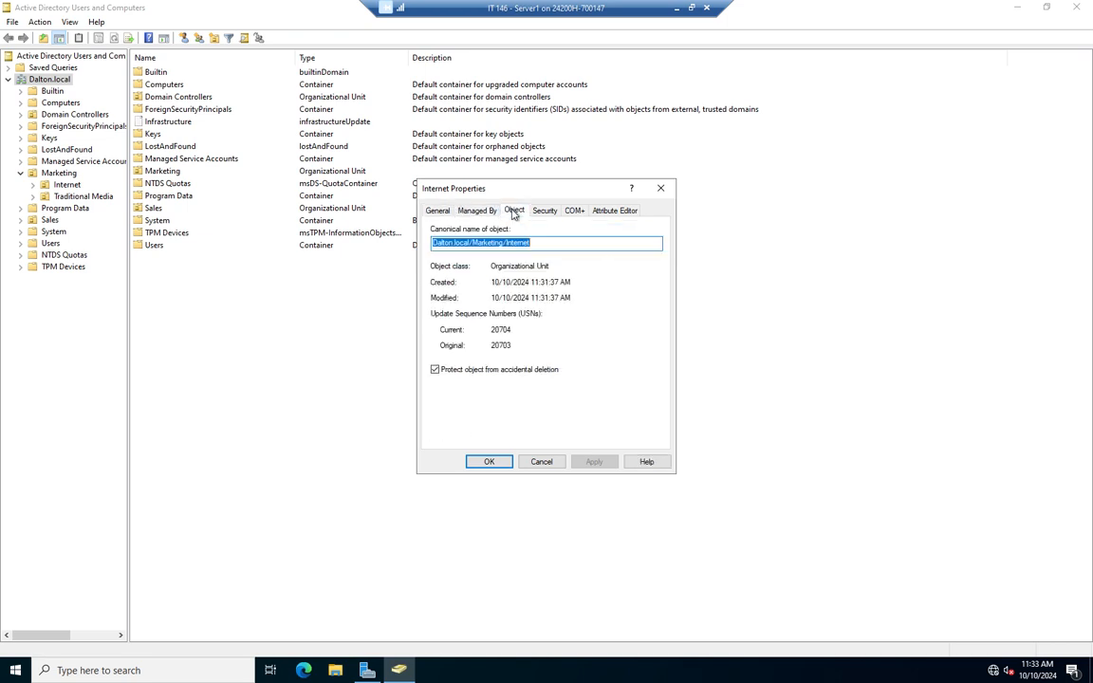
click(435, 371)
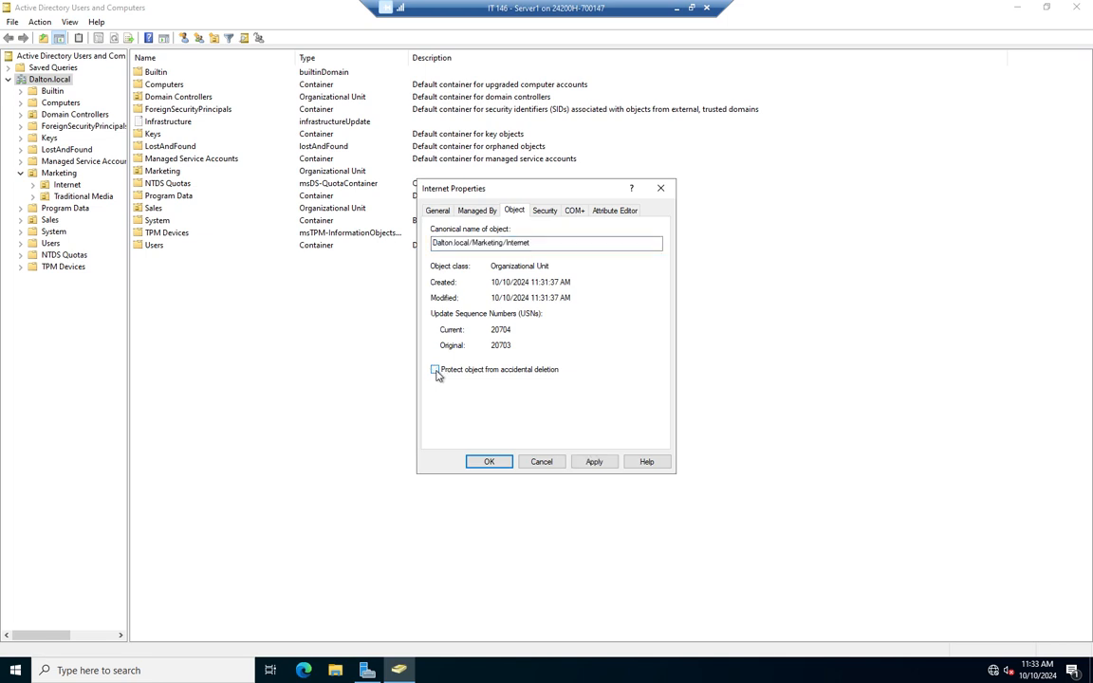
click(604, 465)
click(488, 462)
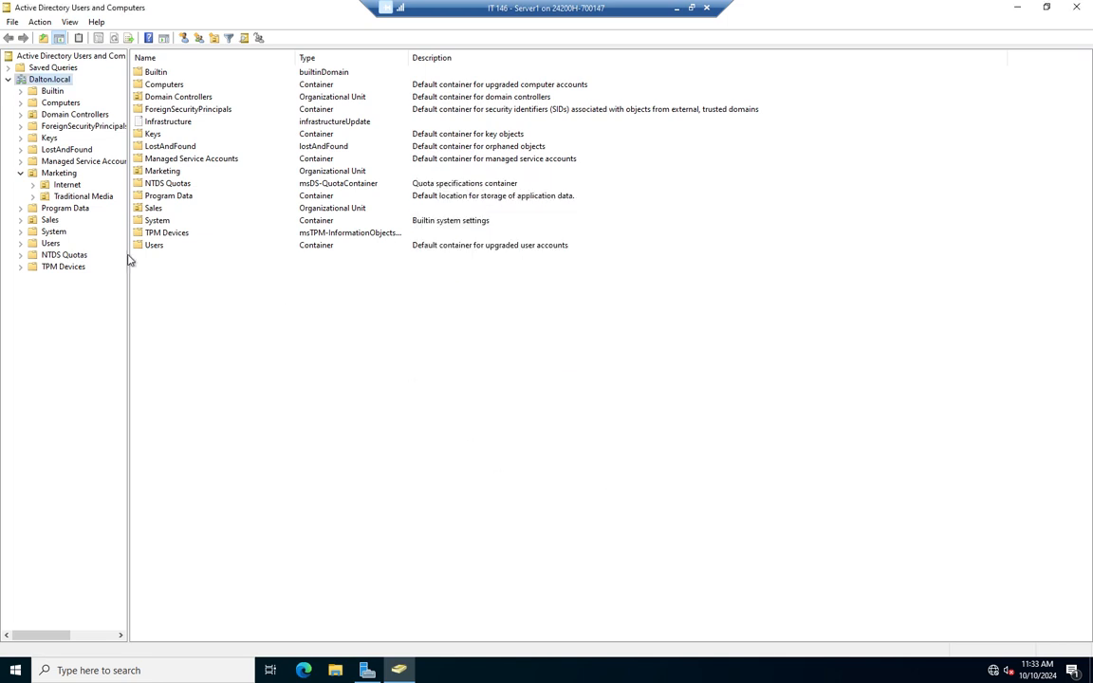
Step: Remove the accidental-deletion protection from the Traditional Media organizational unit in its object properties
right_click(74, 196)
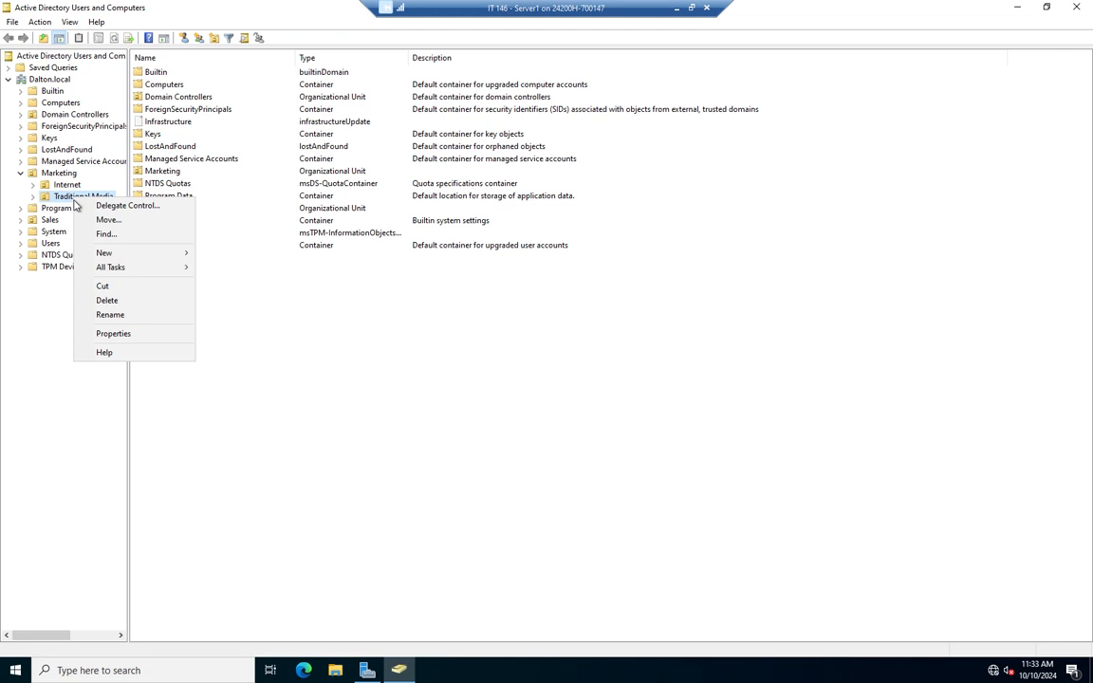
click(126, 335)
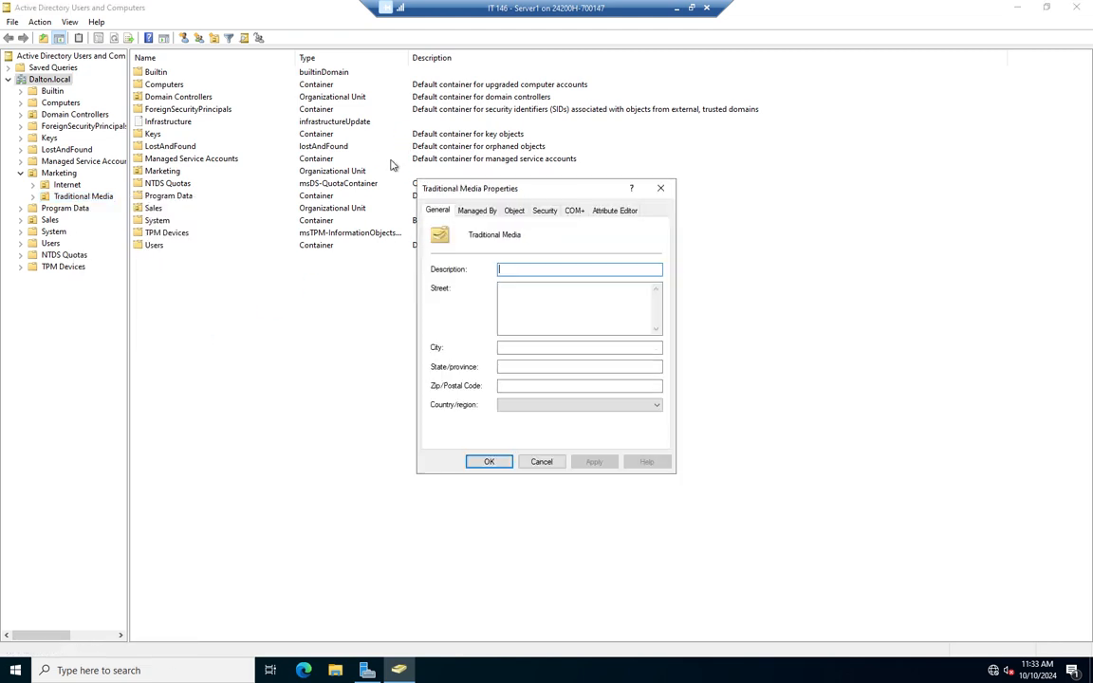
click(513, 210)
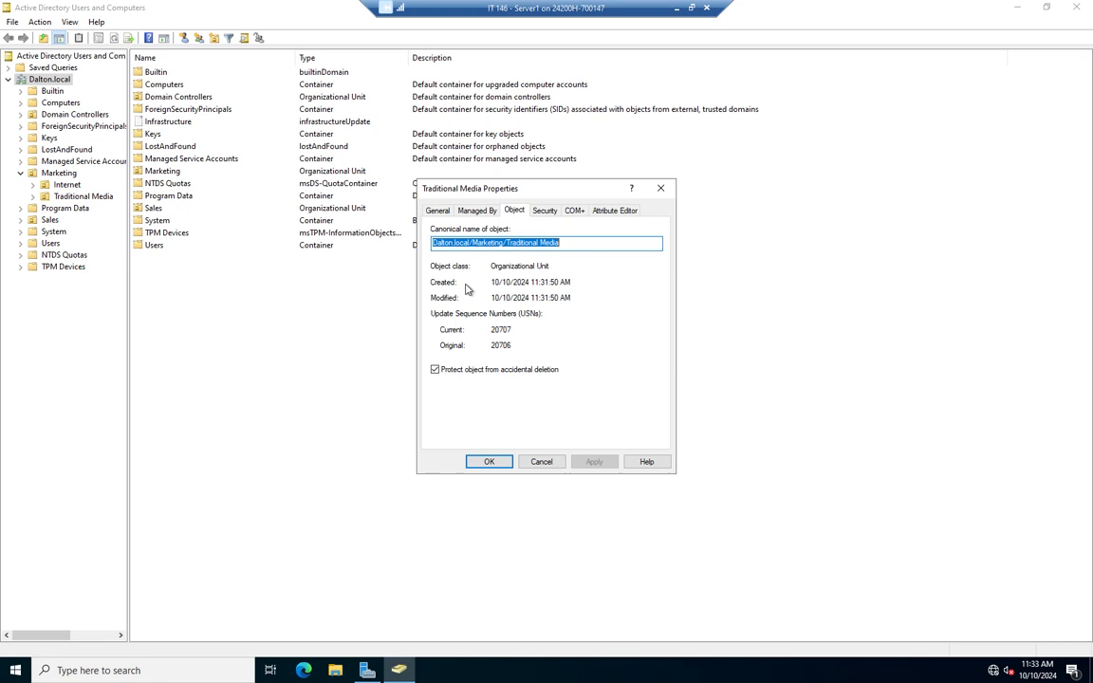
click(435, 370)
click(594, 461)
click(488, 461)
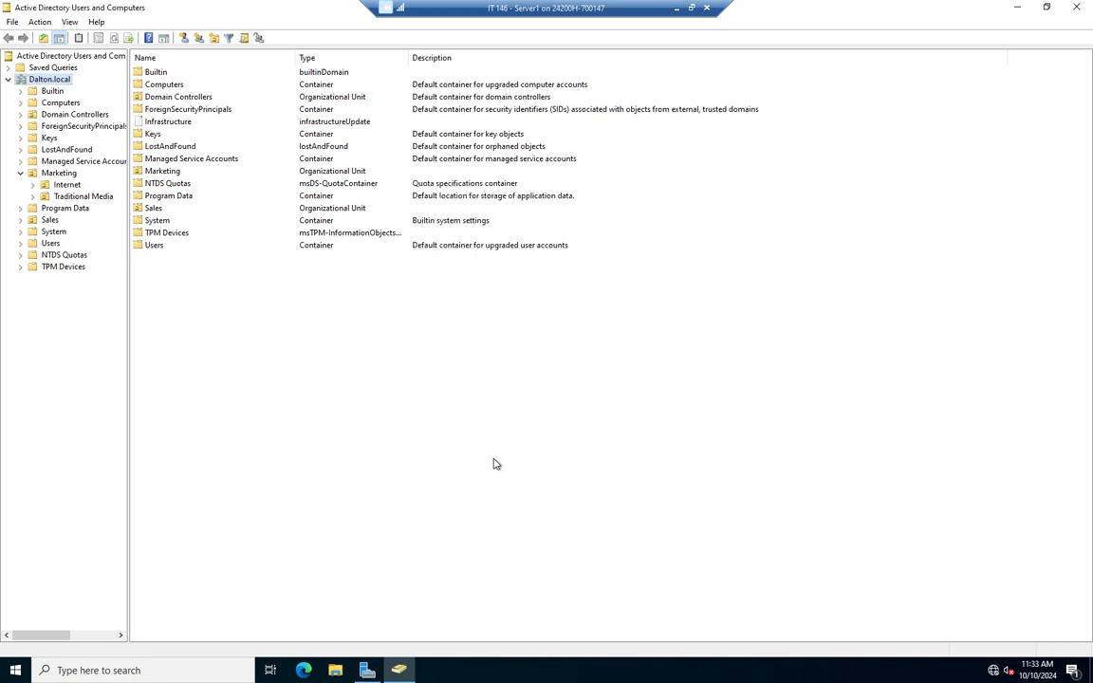
Step: Turn off Advanced Features and expand the Marketing organizational unit again
click(72, 26)
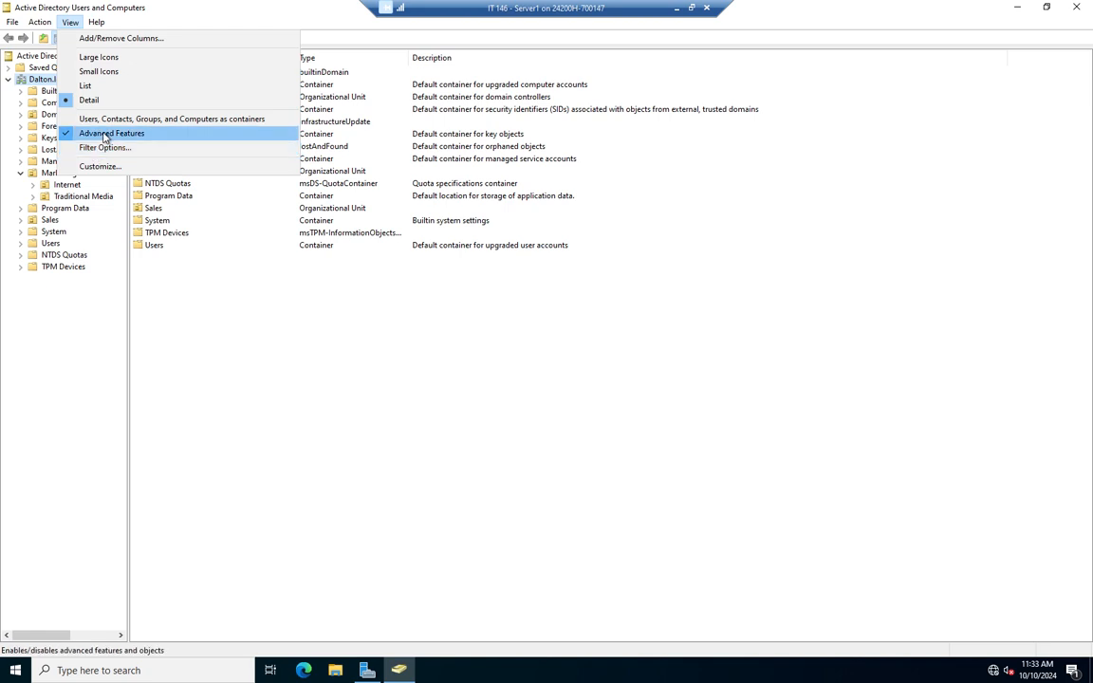
click(138, 134)
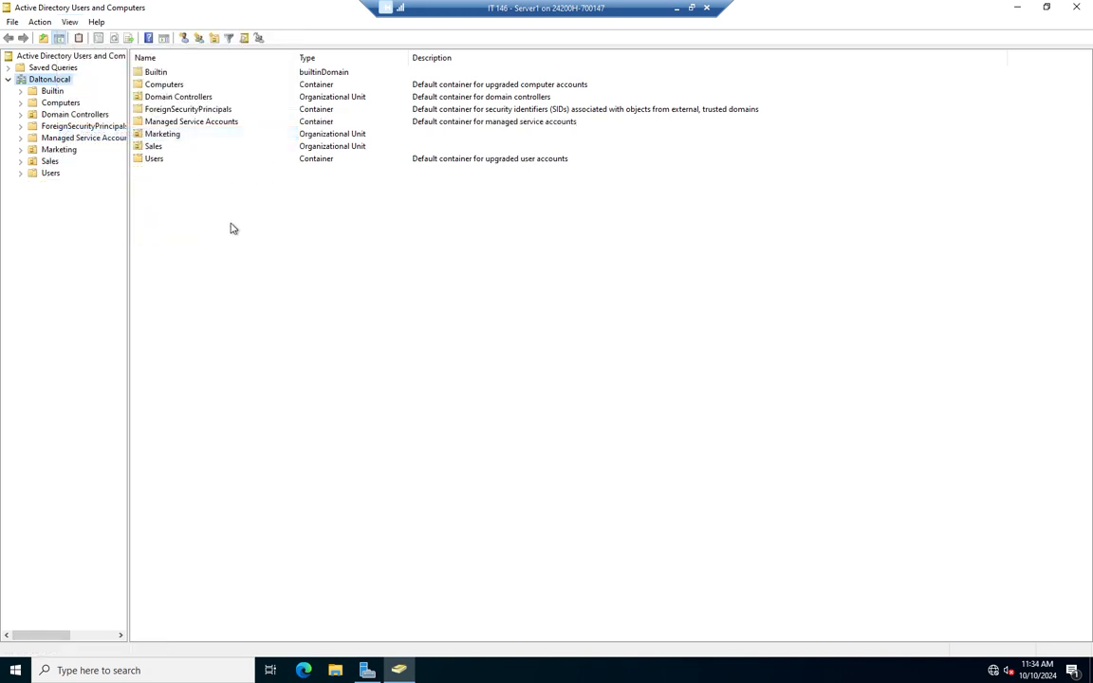
click(20, 151)
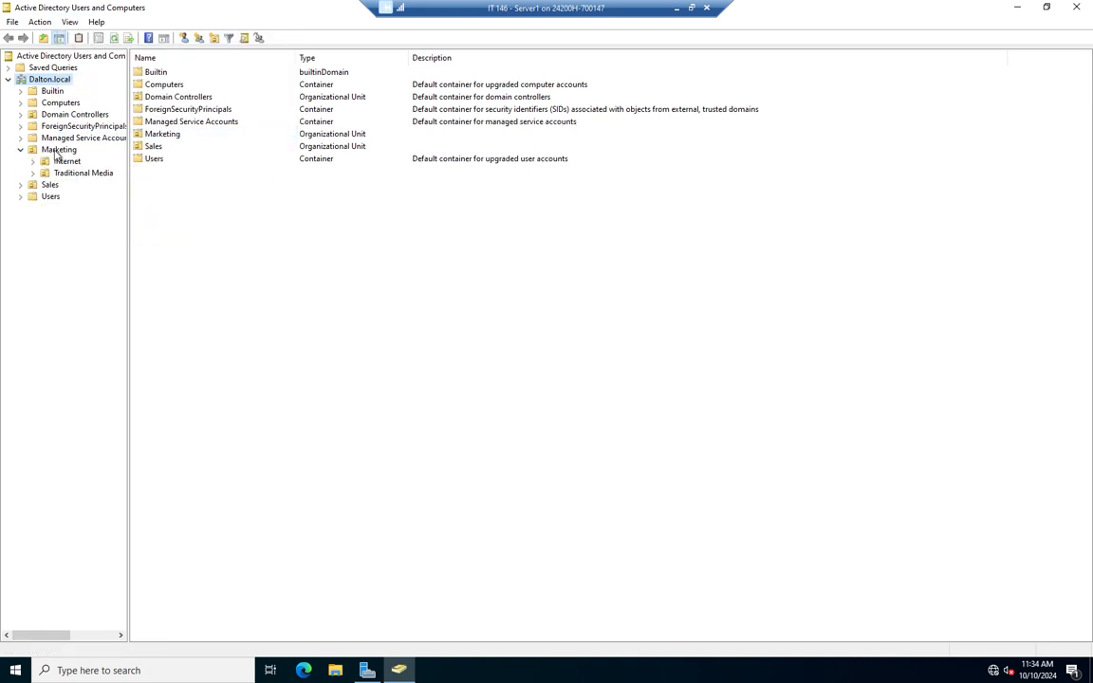
Step: Check the properties of the Marketing organizational unit without changing them, and try to delete Marketing
right_click(55, 155)
click(97, 300)
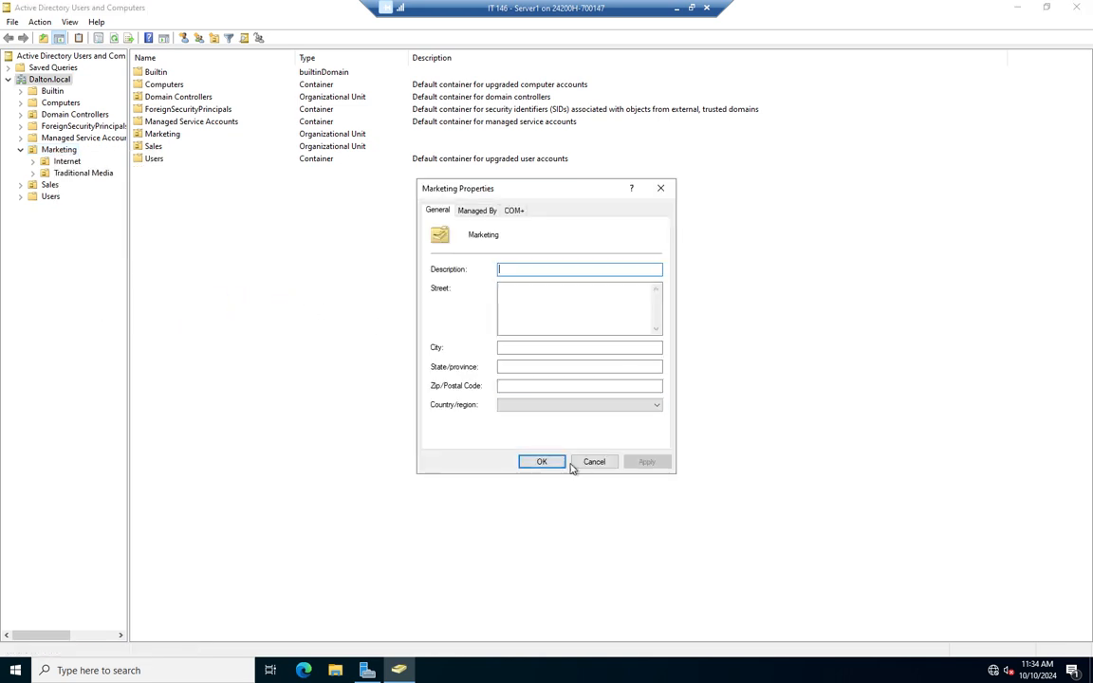
click(594, 462)
right_click(60, 150)
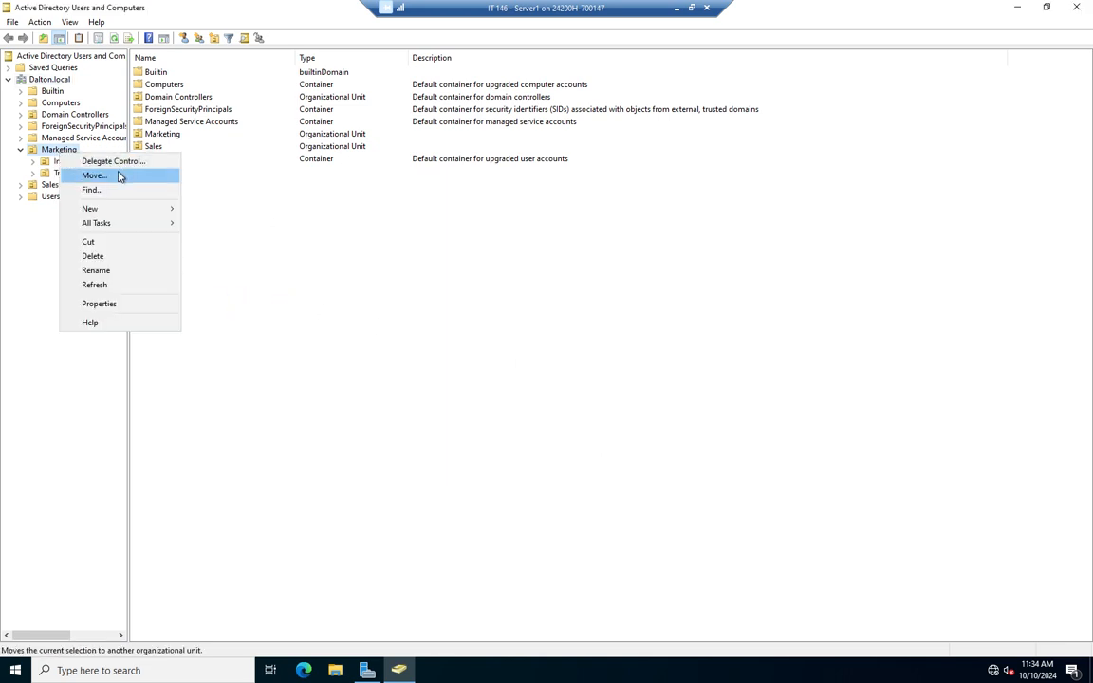
click(93, 256)
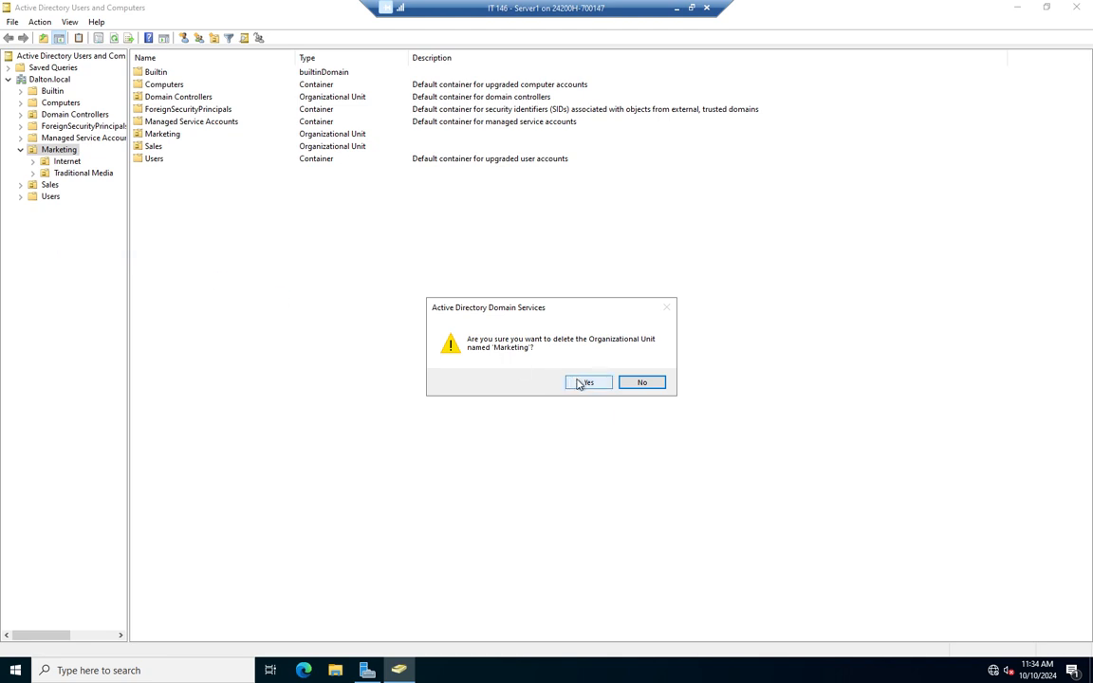
click(627, 384)
click(649, 383)
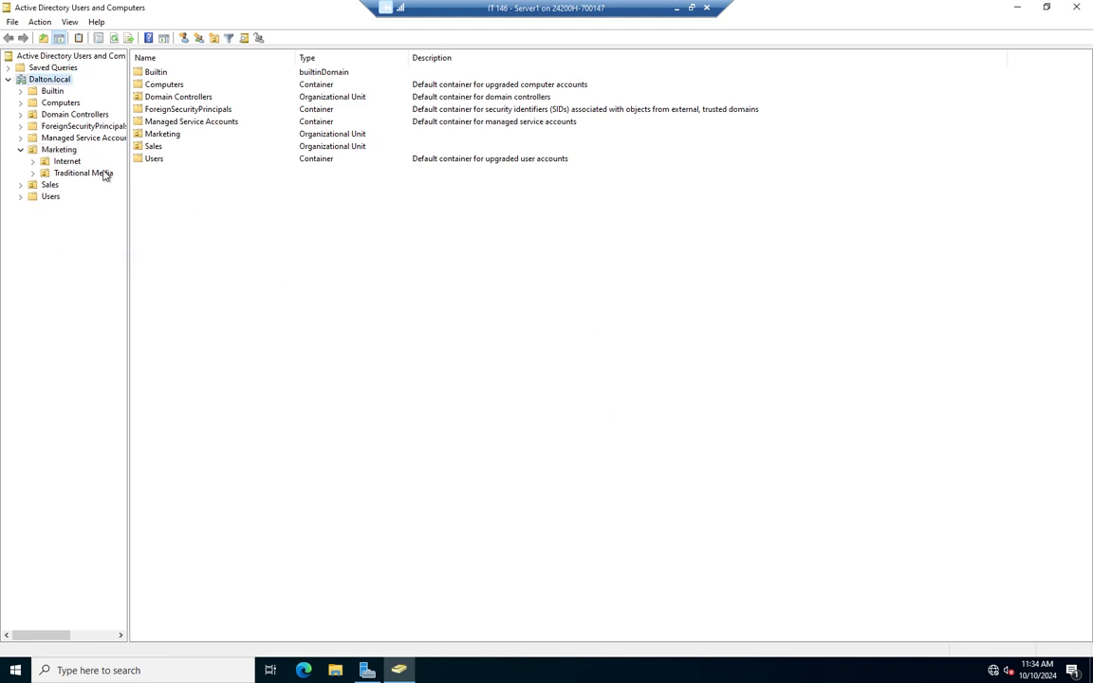
Step: Delete the nested Internet and Traditional Media organizational units from Marketing
right_click(71, 163)
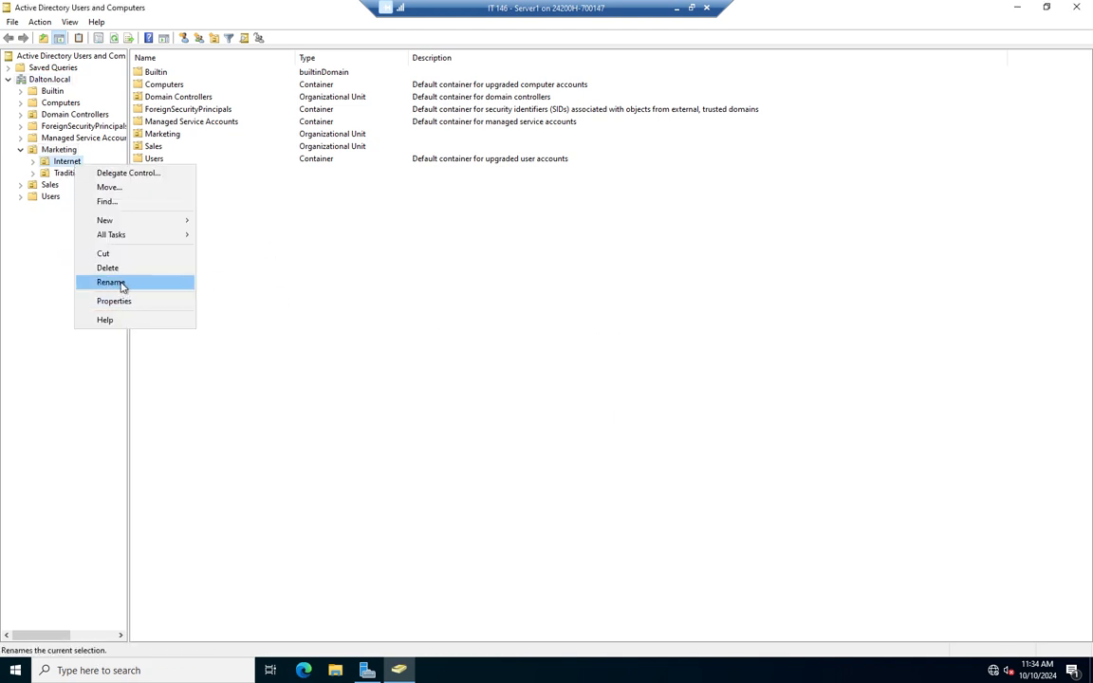
click(109, 269)
click(587, 381)
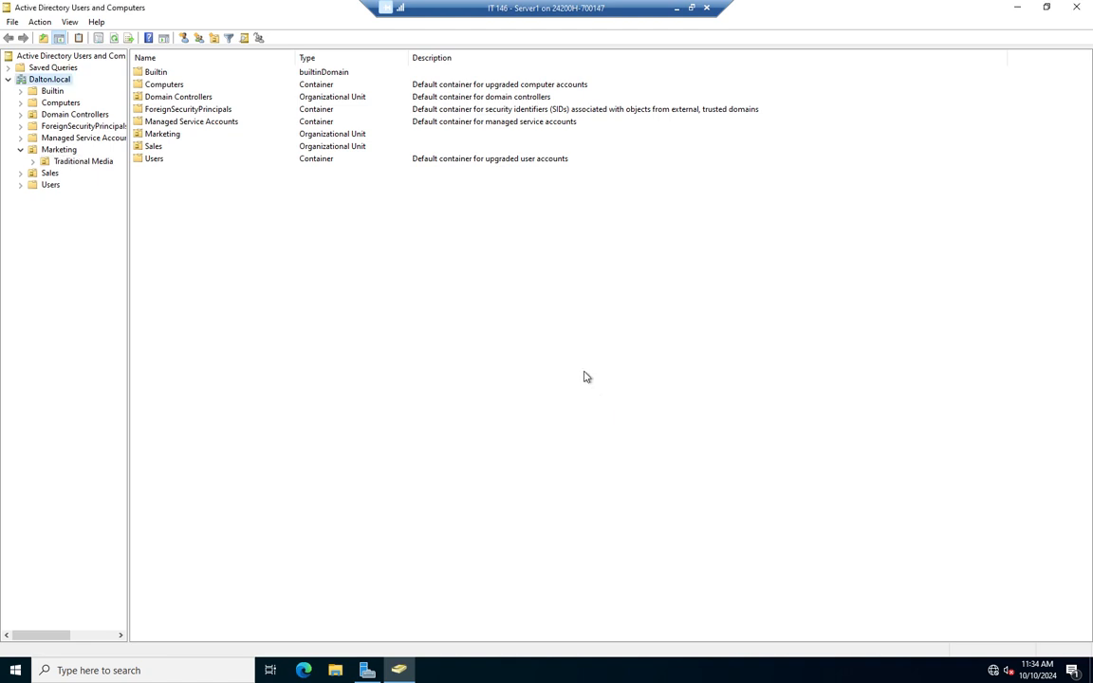
right_click(100, 161)
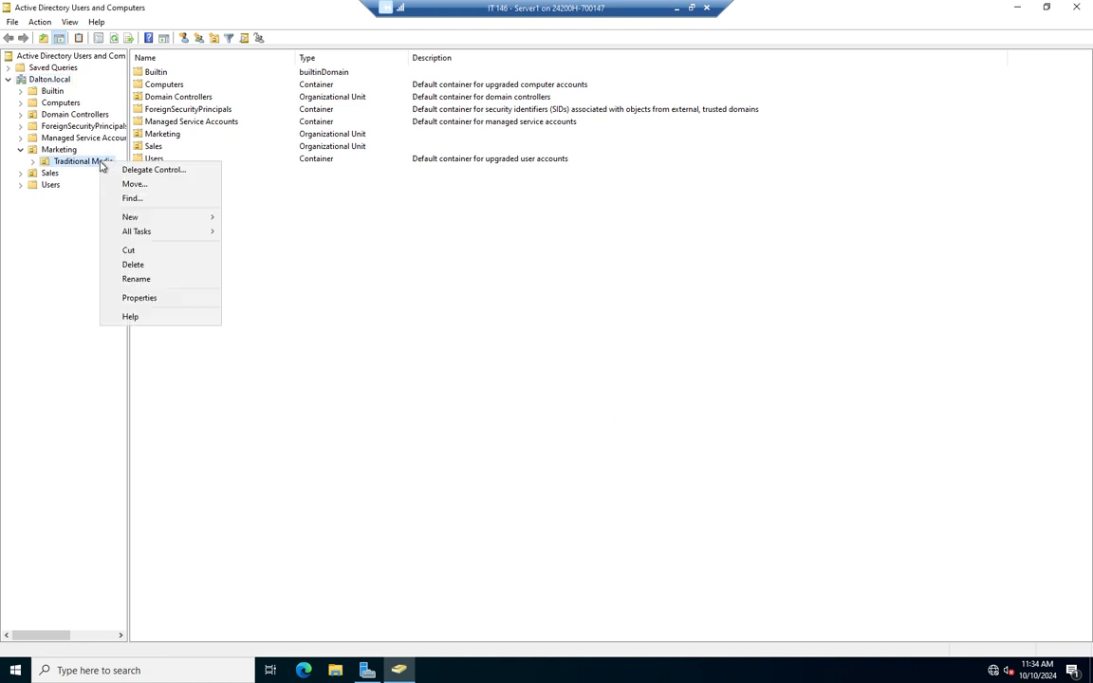
click(134, 265)
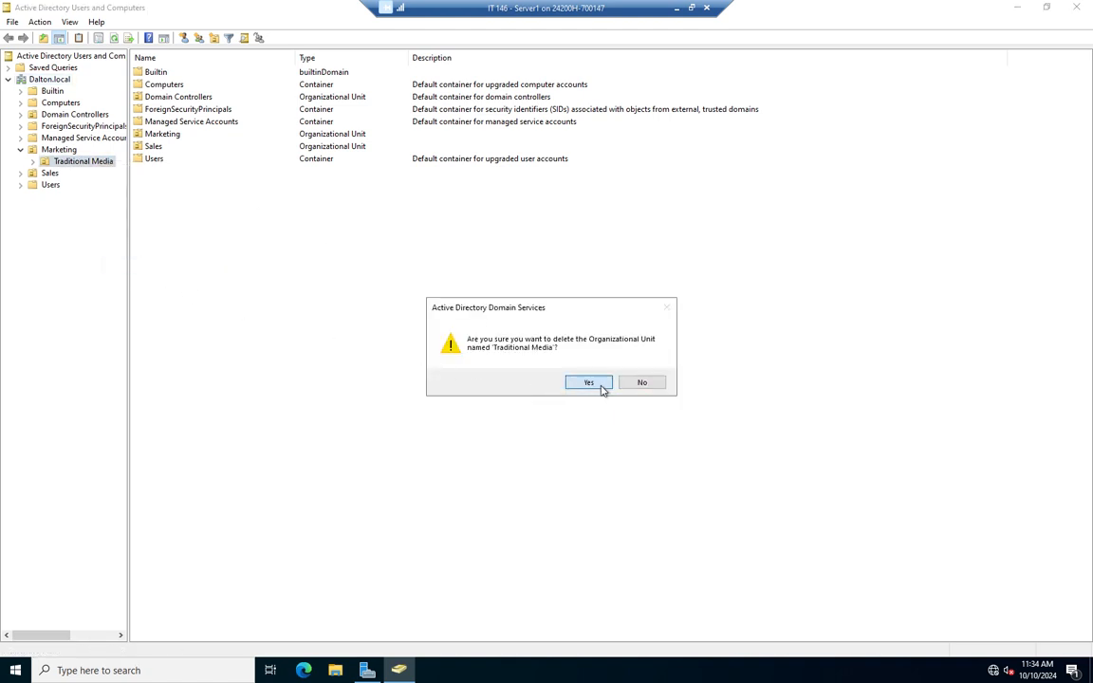
click(599, 385)
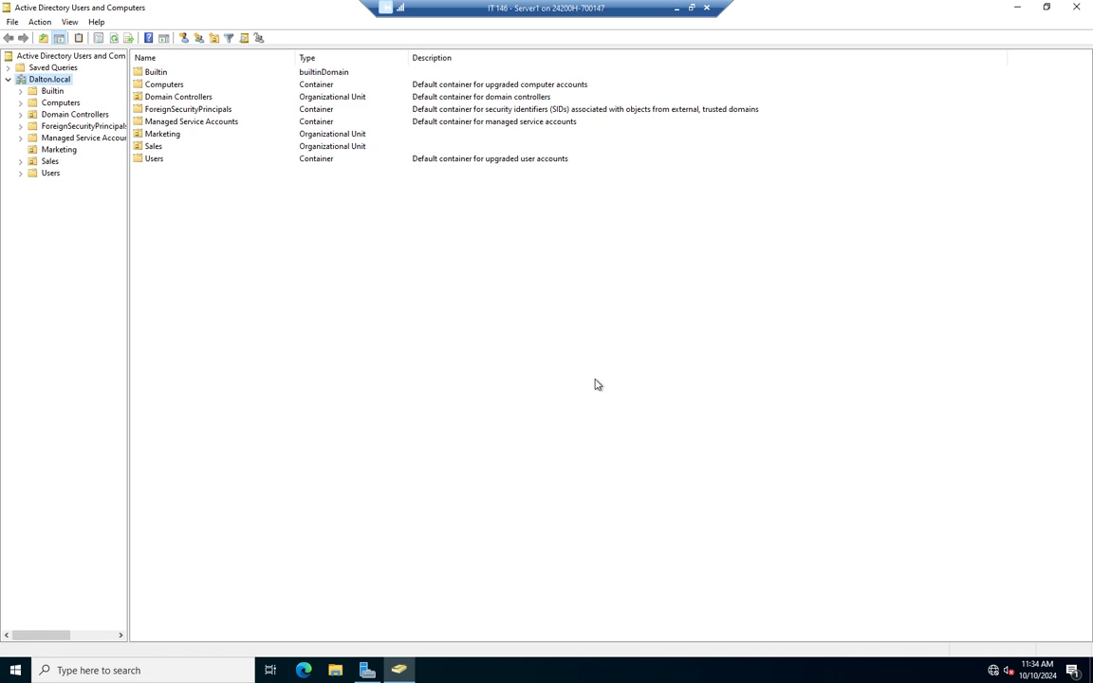